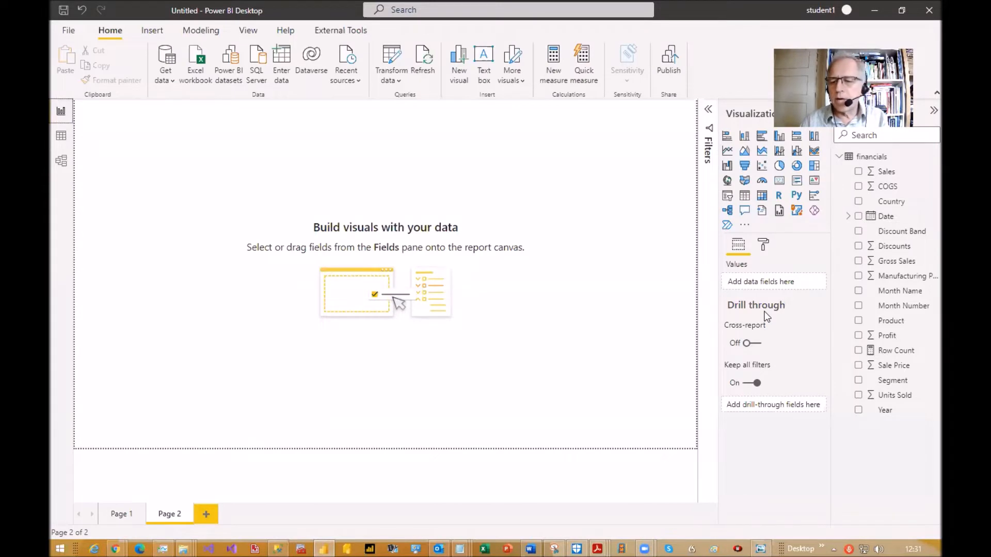
Create a column chart of Profit by Discount Band on Page 2 and widen it.
left_click_drag(894, 341, 358, 243)
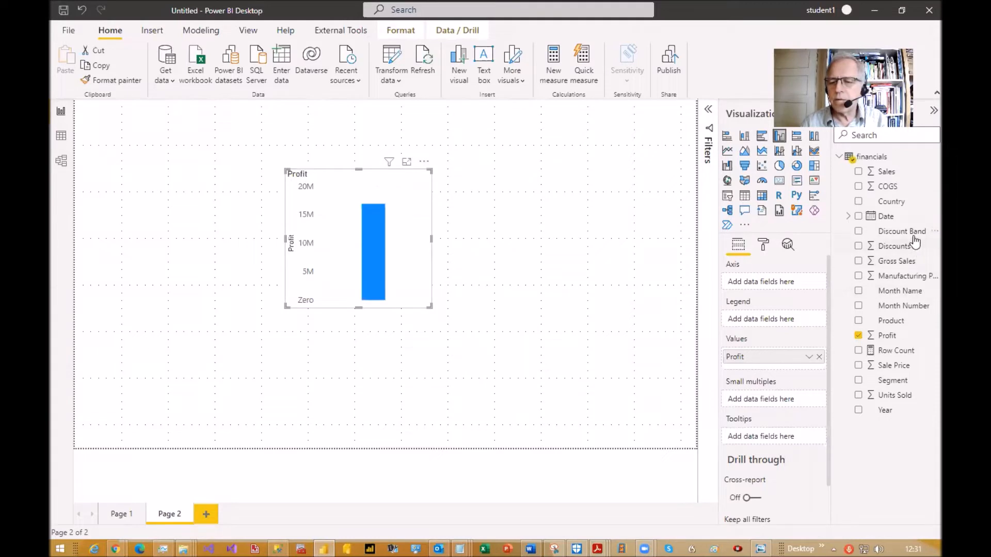
left_click_drag(903, 231, 399, 242)
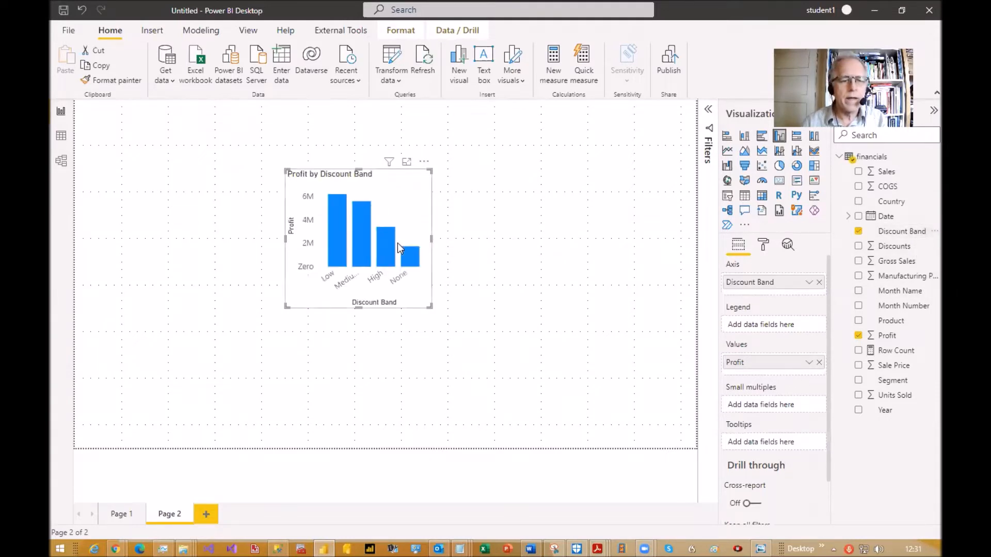
left_click_drag(284, 238, 168, 239)
left_click_drag(401, 305, 358, 302)
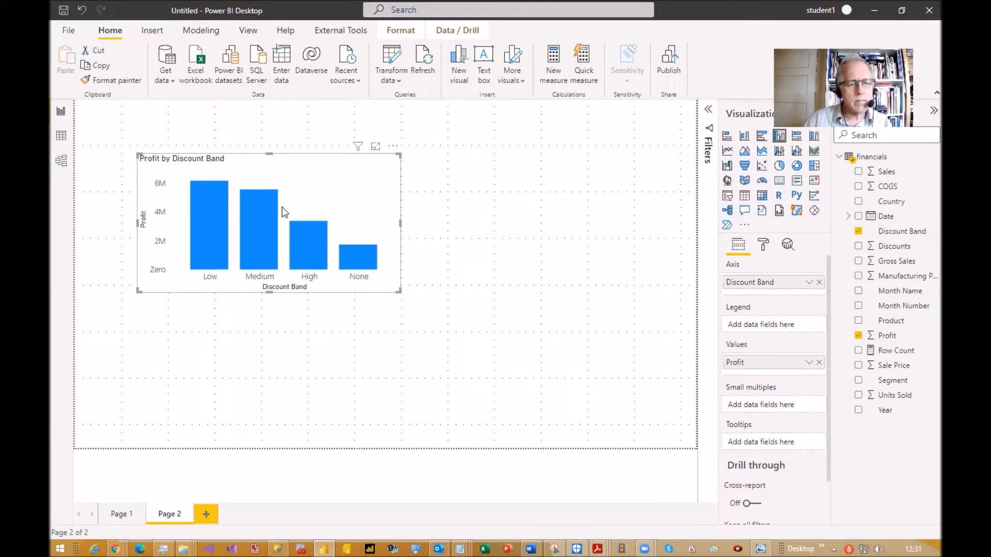
Sort the column chart's axis by Discount Band in ascending order.
mouse_move(352, 258)
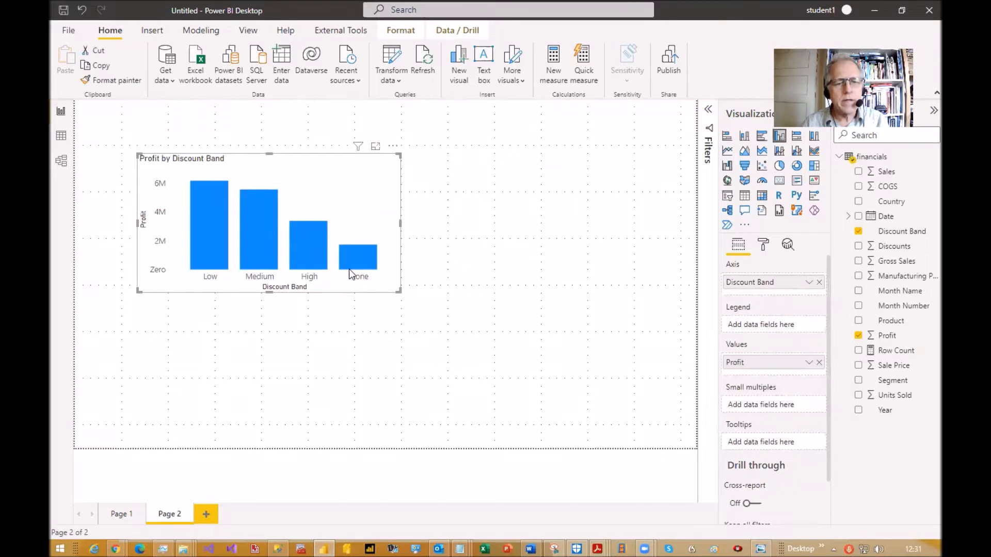
left_click(392, 148)
mouse_move(433, 221)
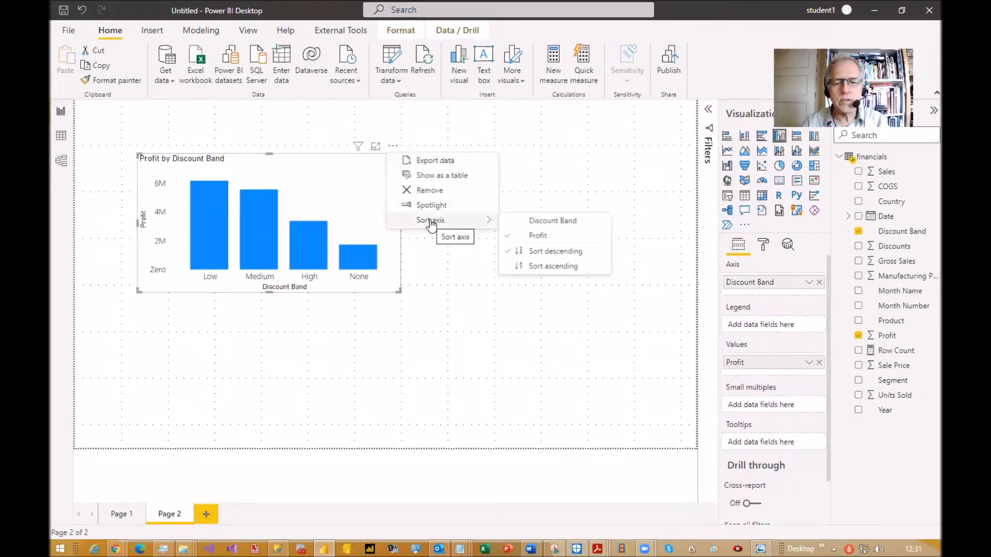
left_click(555, 221)
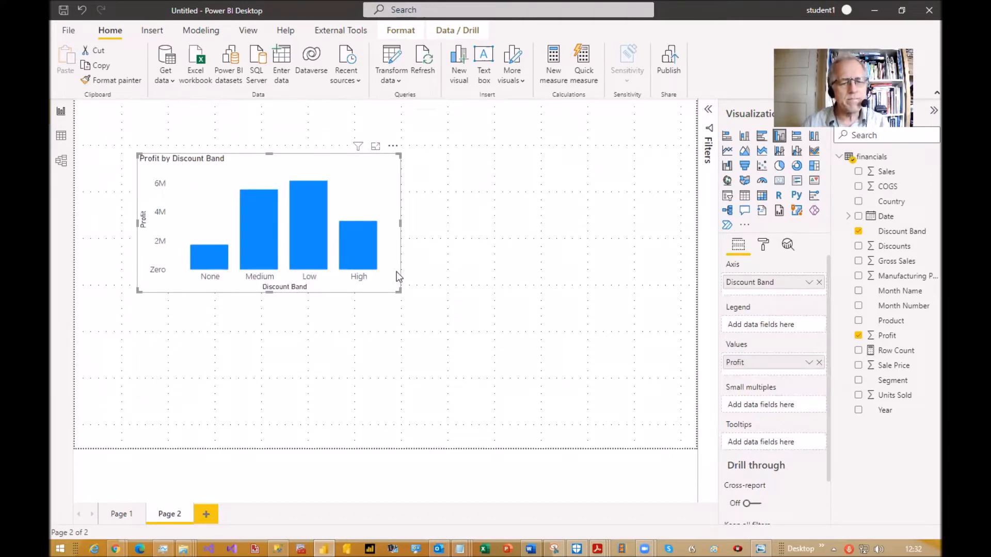
left_click(394, 146)
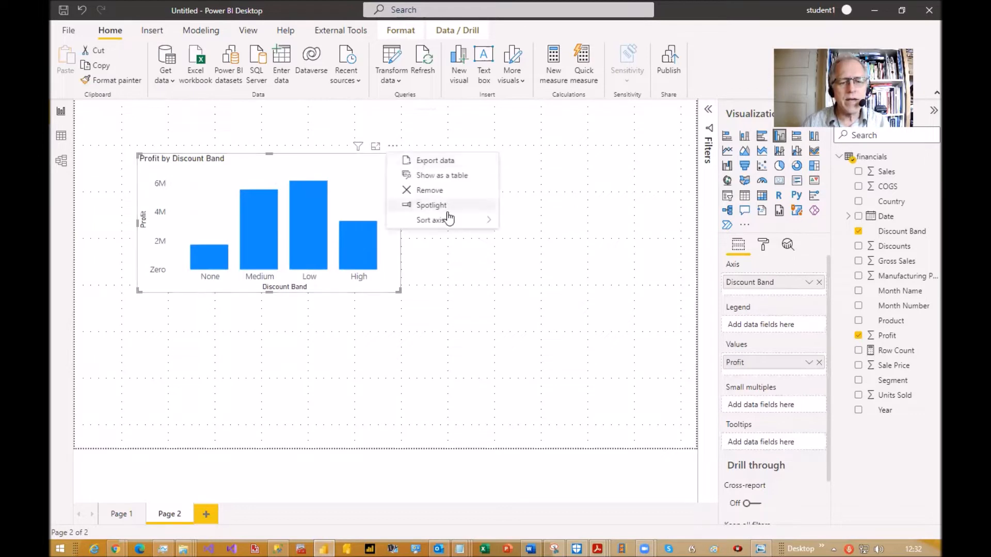
mouse_move(449, 219)
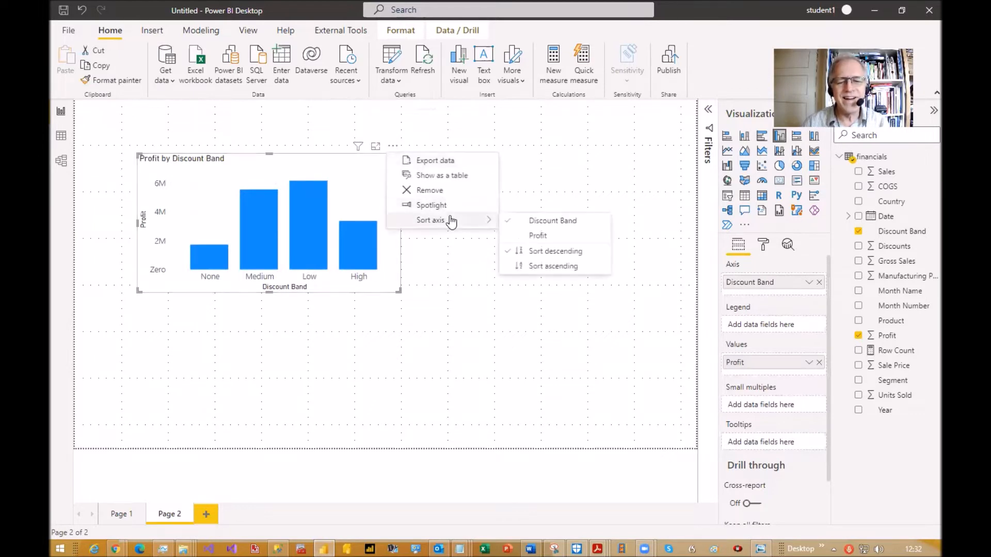
left_click(563, 267)
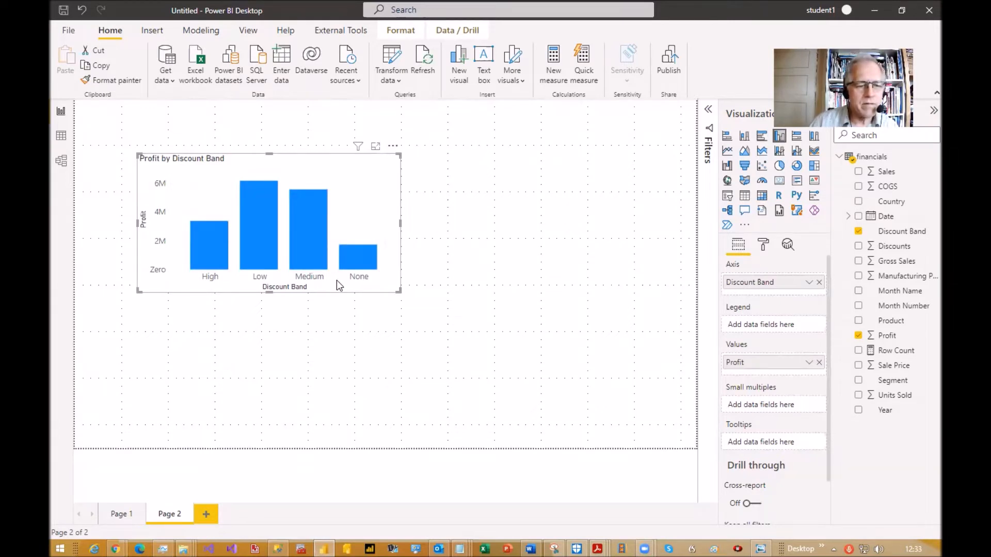
Shift the chart aside and add a tall, narrow table visual beside it with the Month Name and Month Number fields.
left_click_drag(378, 288, 358, 297)
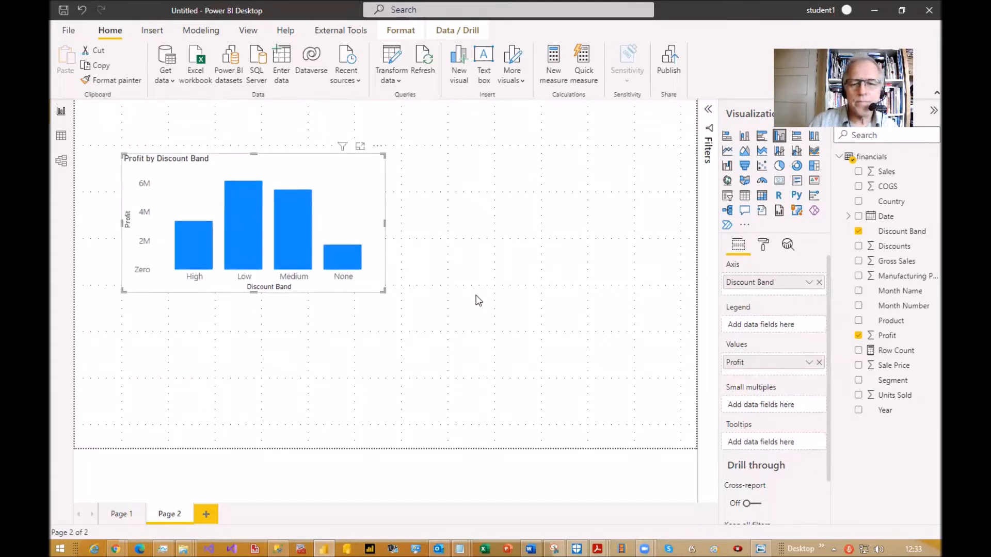
left_click(500, 280)
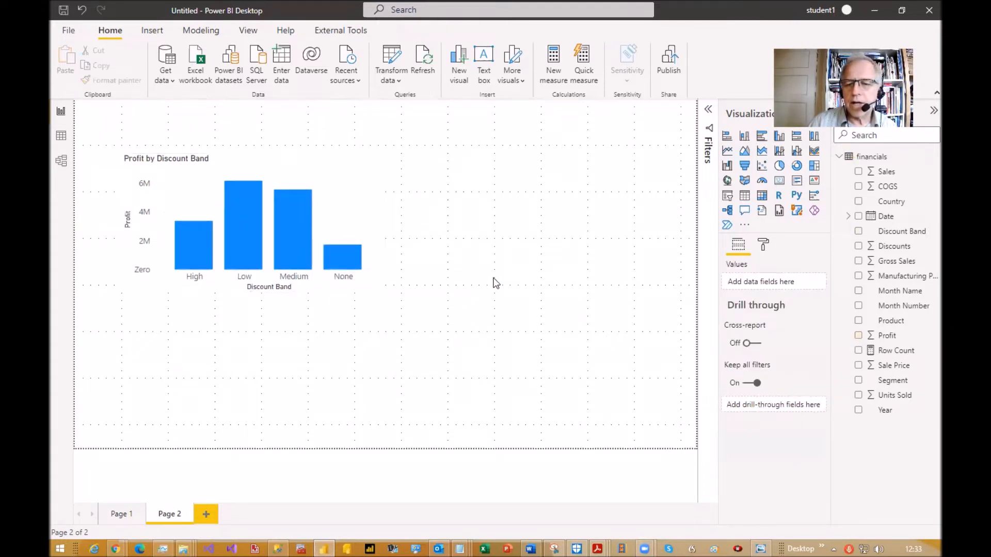
left_click(744, 196)
left_click_drag(313, 366, 555, 222)
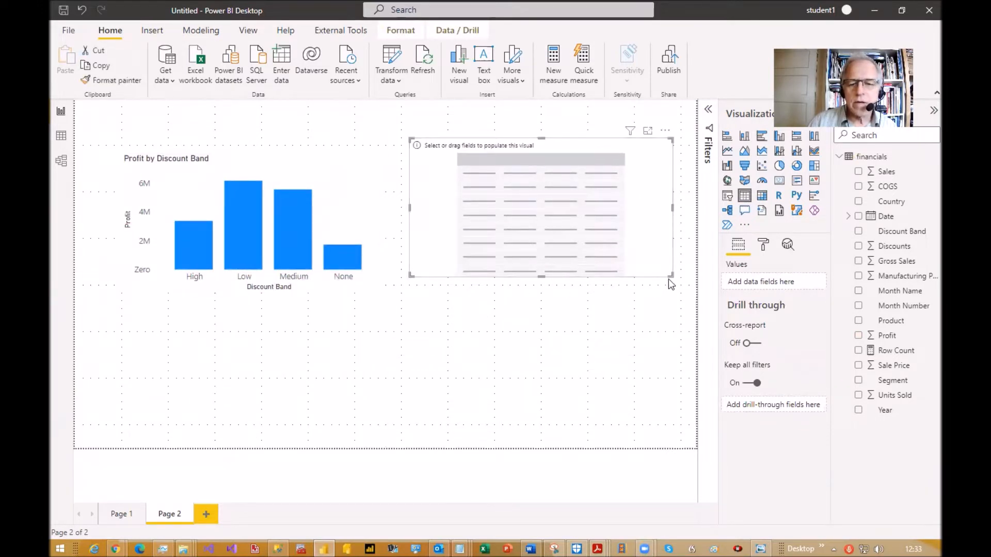
left_click_drag(669, 275, 586, 384)
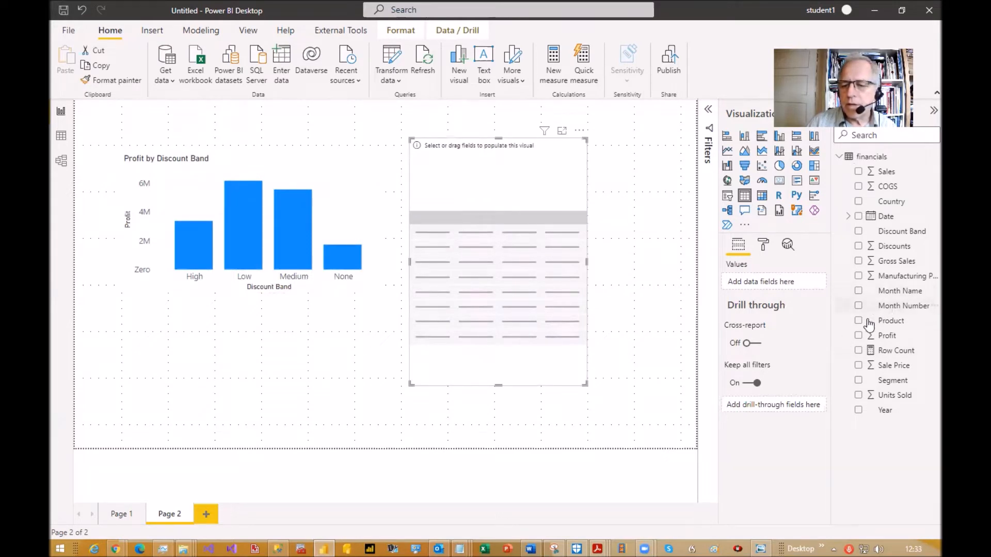
left_click(859, 291)
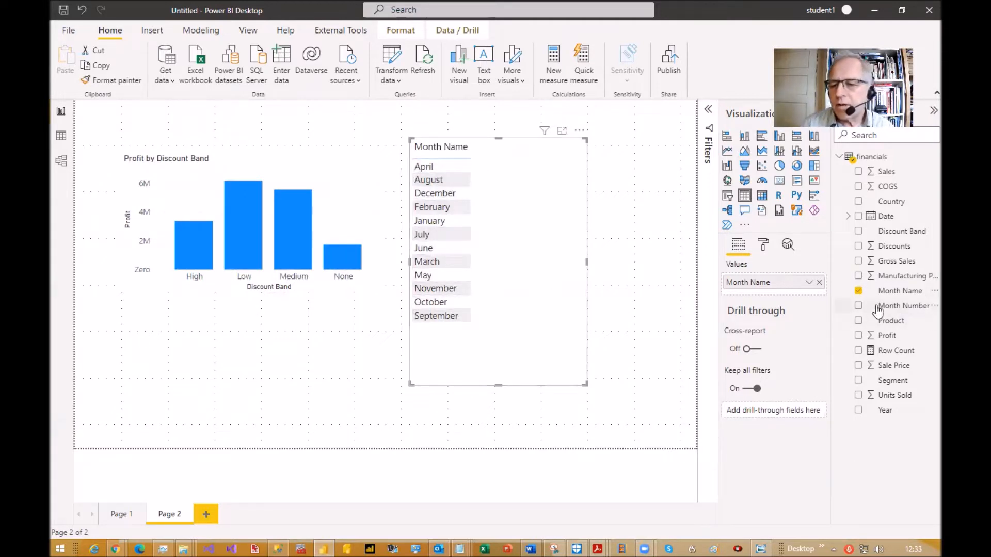
left_click_drag(910, 310, 524, 278)
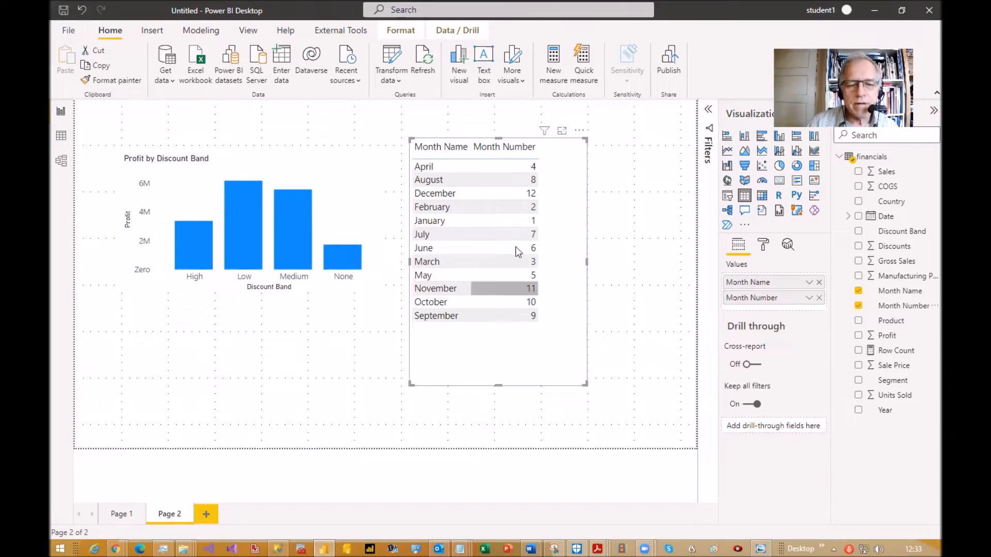
Examine the Month Number and Month Name columns in the financials table's data, and return to the report.
left_click(61, 136)
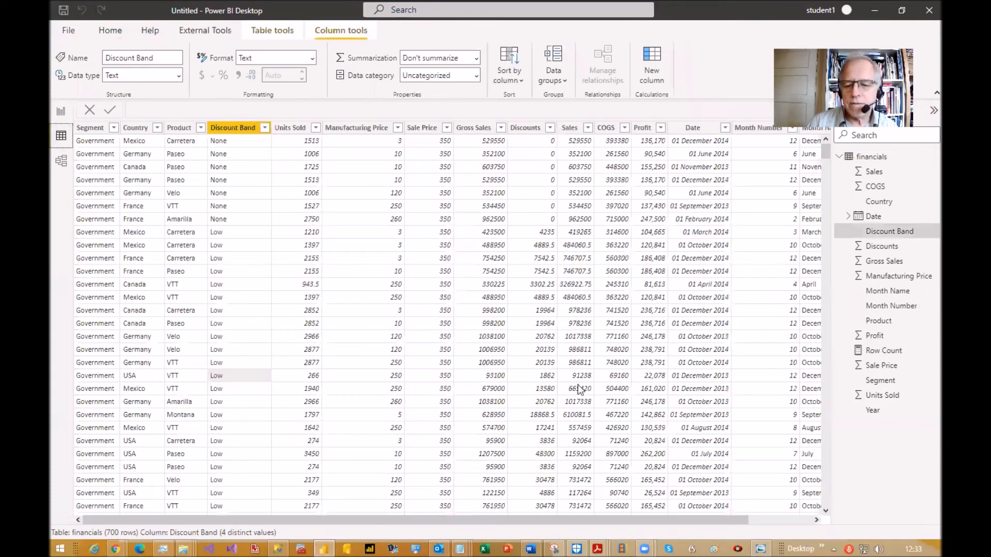
left_click_drag(680, 520, 743, 520)
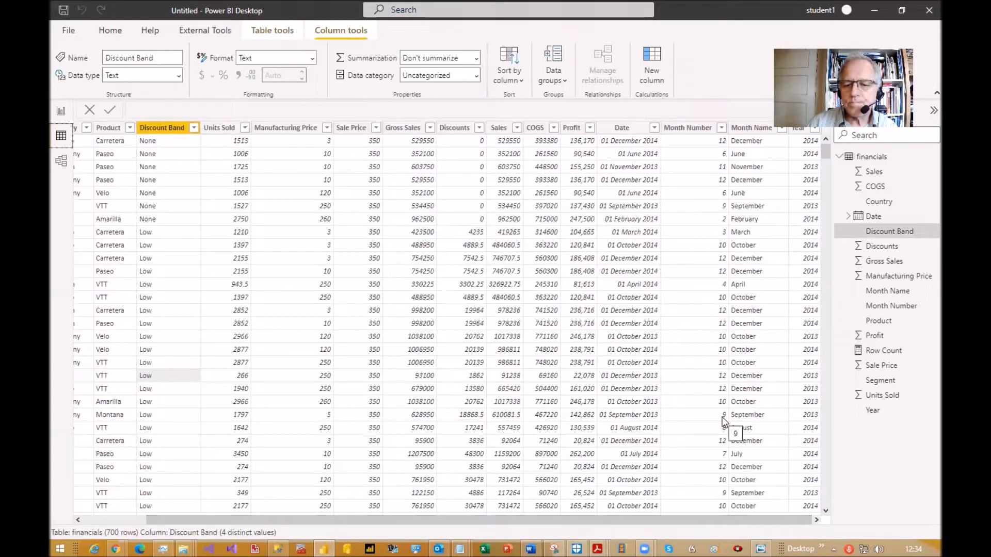
left_click(61, 113)
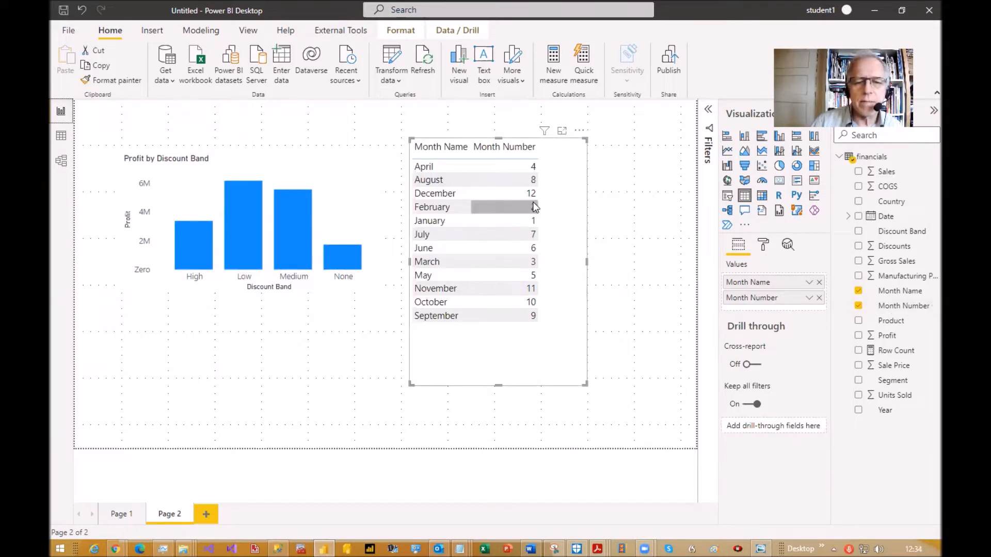
Sort the month table by Month Number in ascending order and remove the Month Number field from it.
left_click(516, 147)
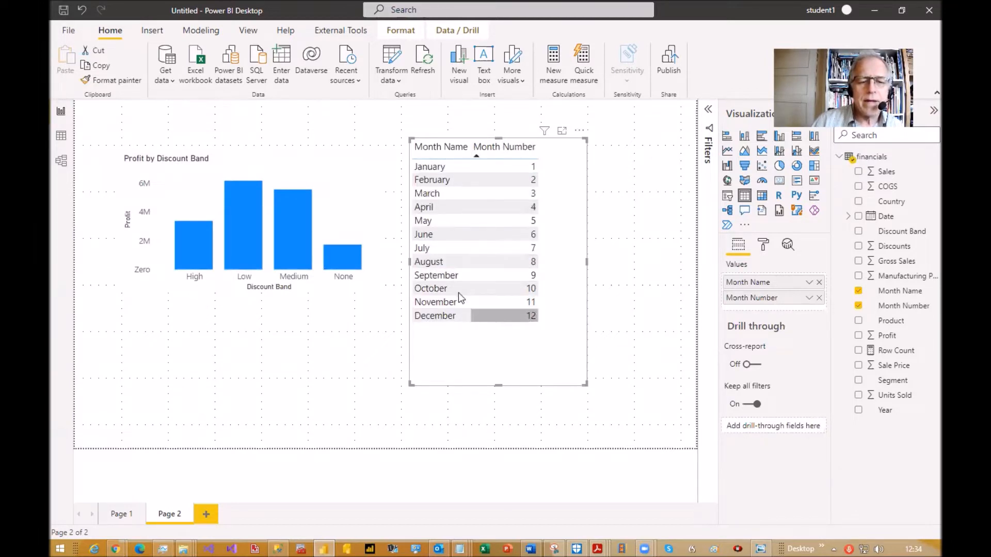
left_click(818, 298)
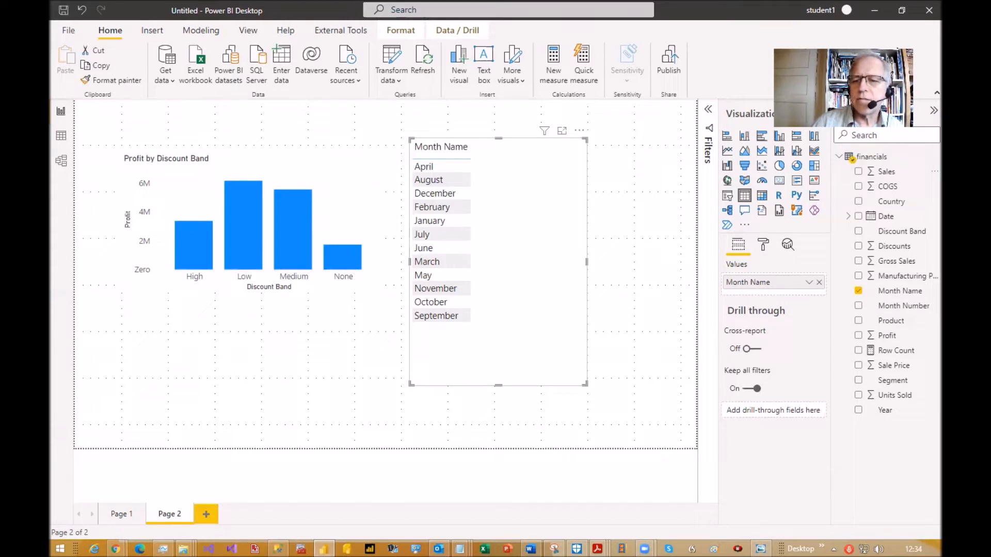
Set the Month Name column to sort by Month Number and move the month table farther from the chart.
left_click(907, 294)
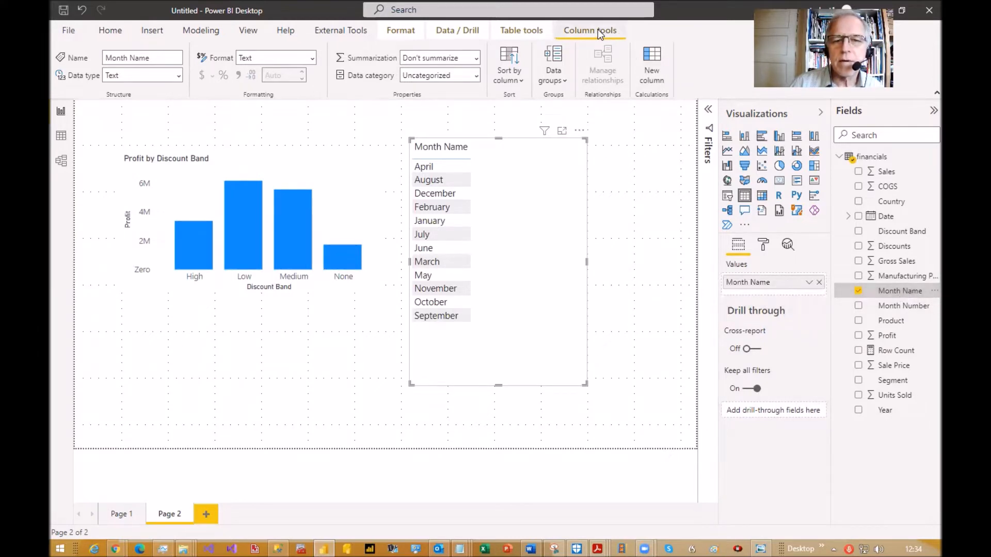
left_click(520, 84)
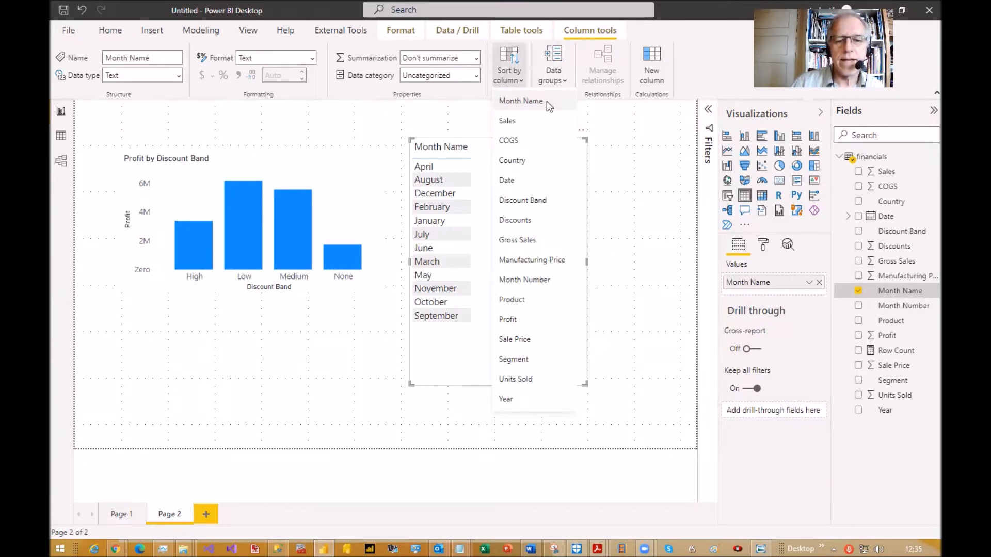
left_click(547, 280)
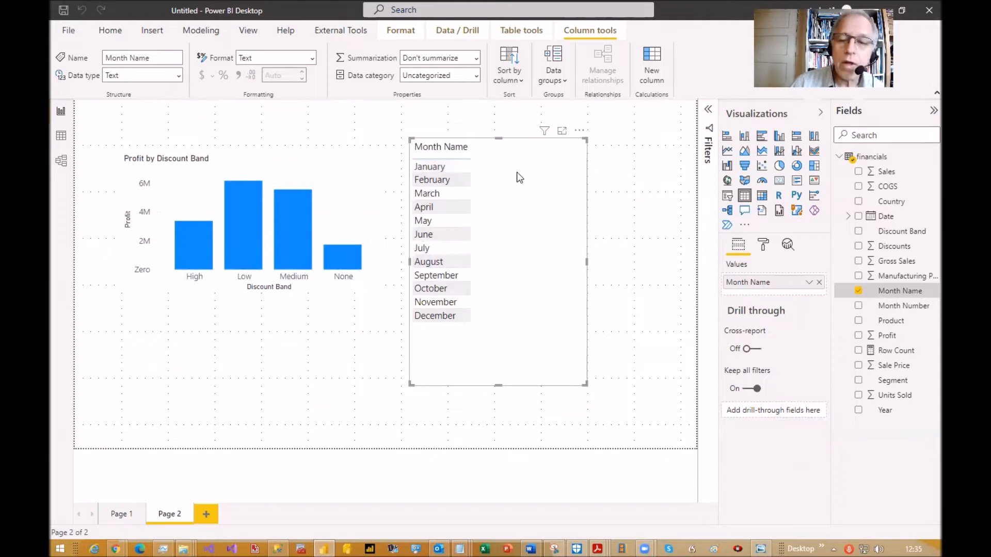
left_click_drag(532, 178, 593, 181)
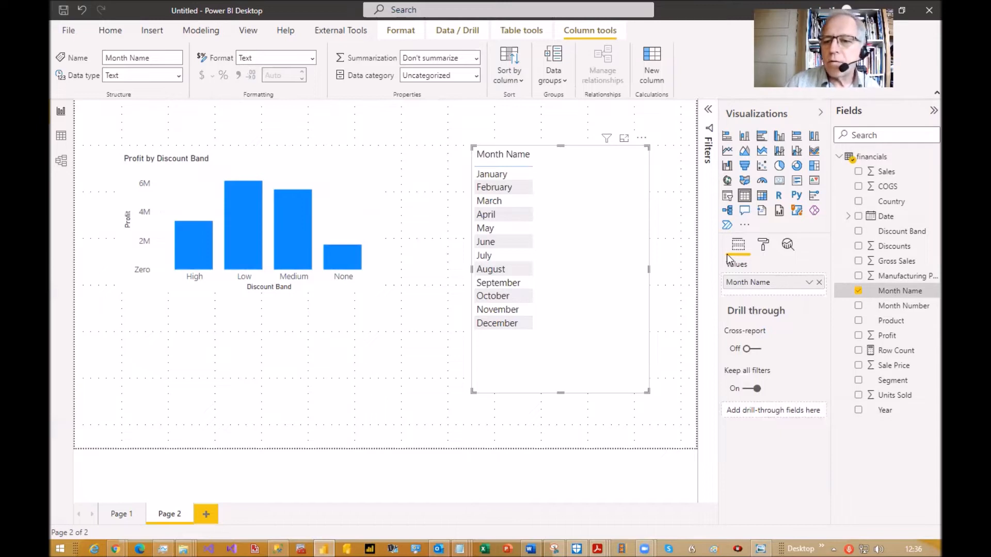
Open the financials query in Power Query Editor and start a manually entered table with its first column named Discount Band.
right_click(871, 158)
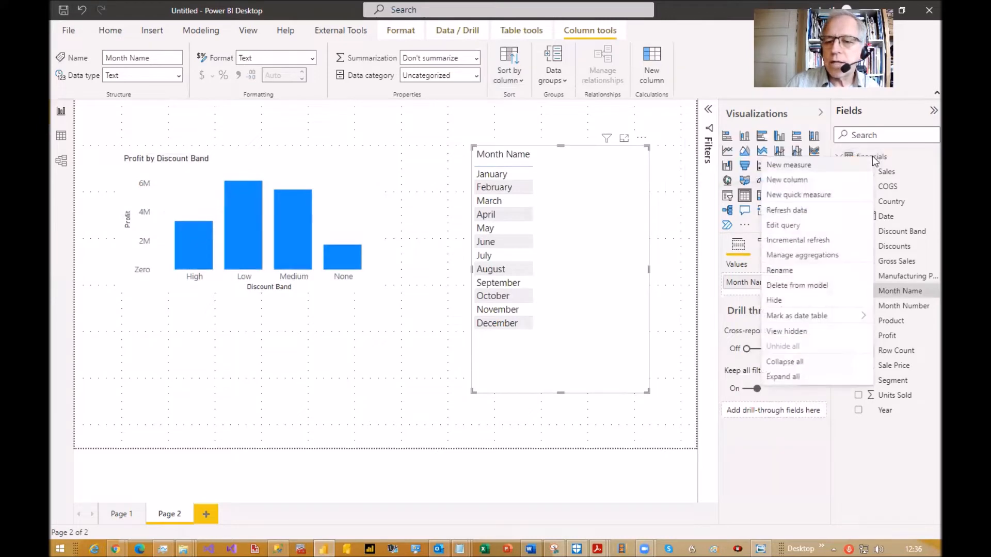
left_click(815, 226)
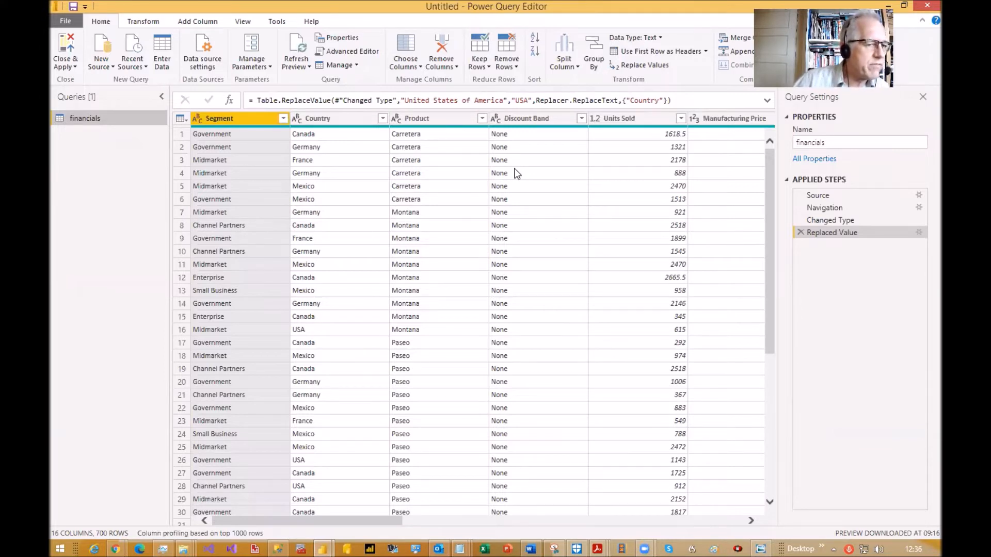
left_click(163, 58)
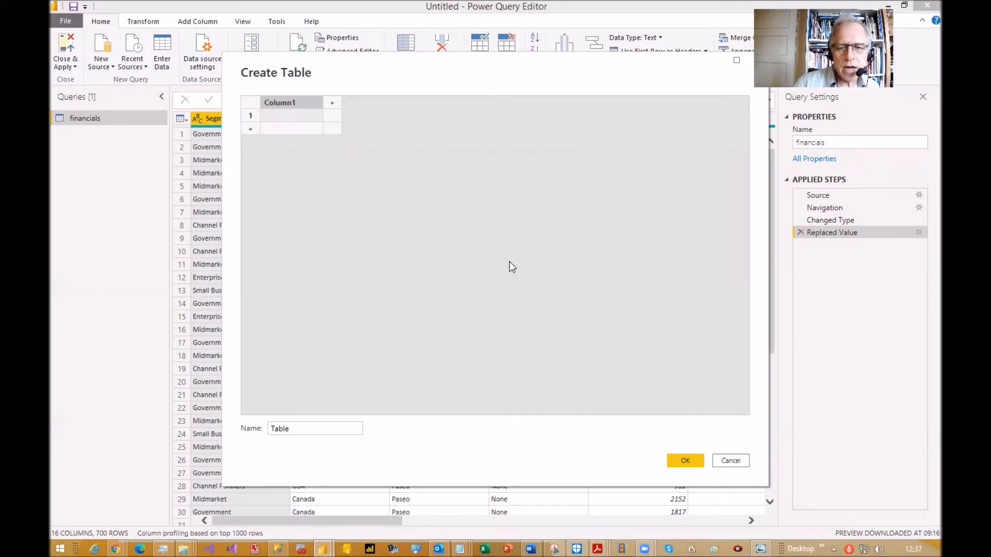
type("D")
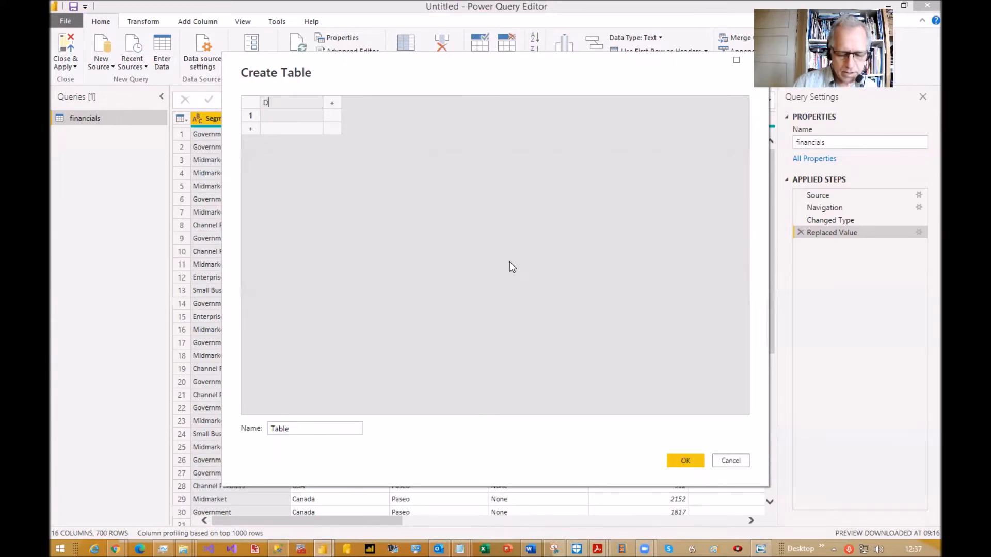
type("iscount Band")
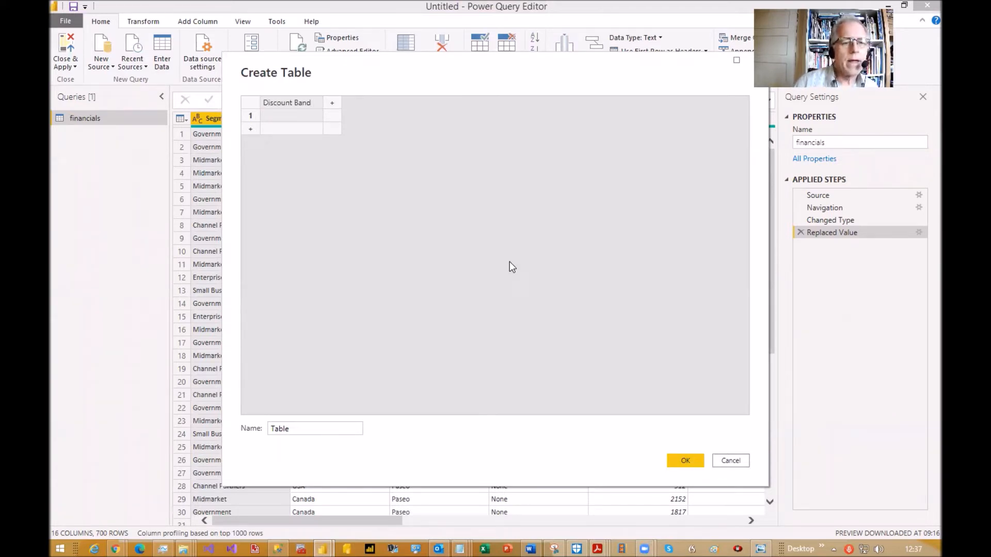
key("Return")
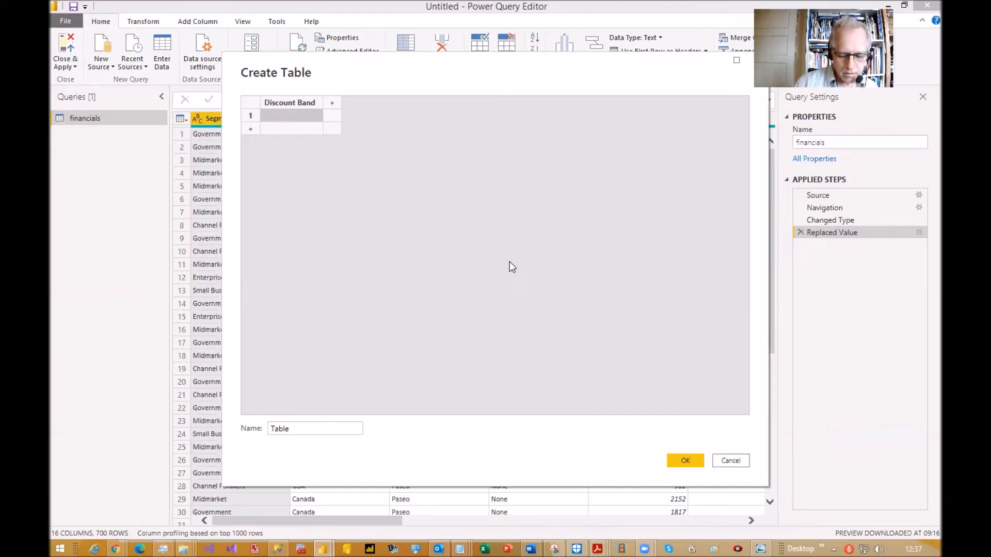
Fill the Discount Band column with the rows None, Low, Medium and High.
type("None")
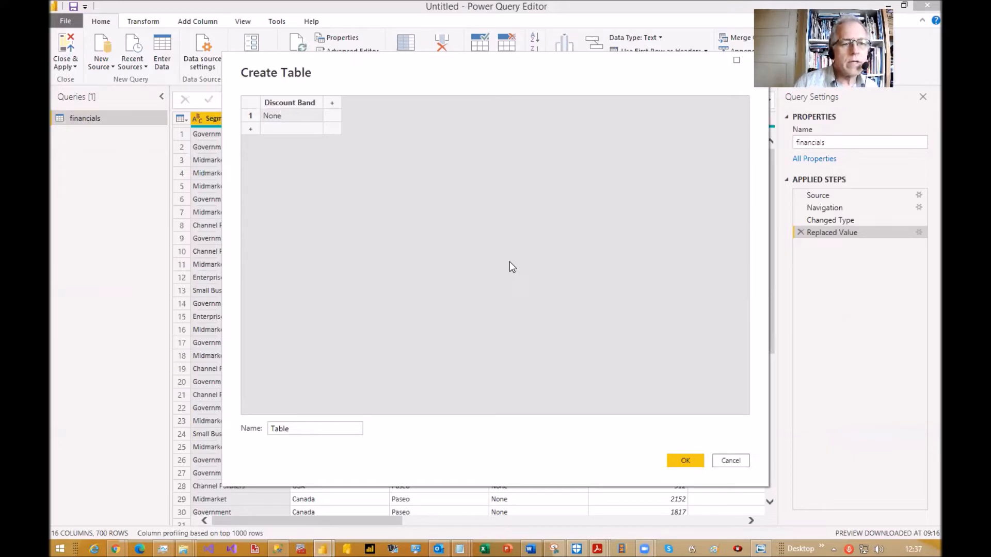
key("Return")
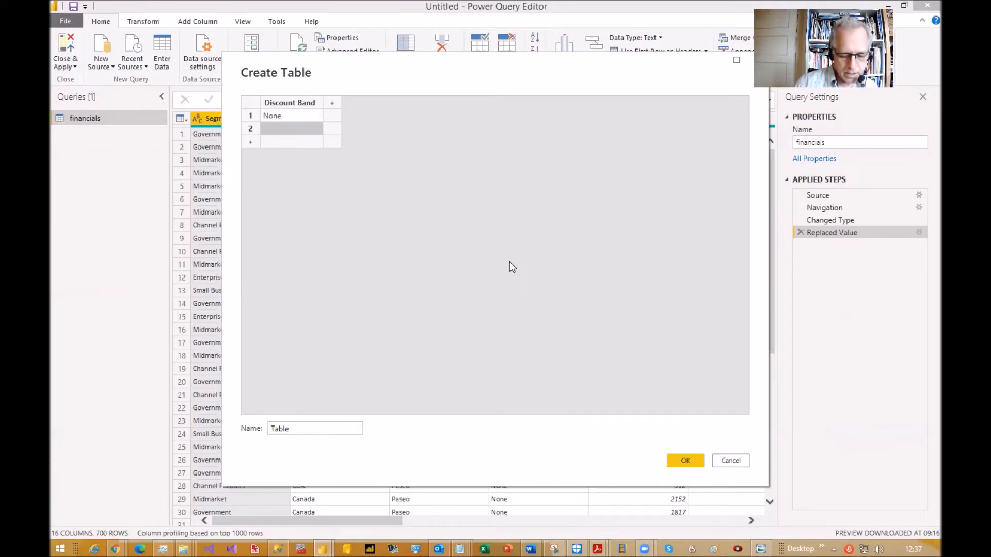
type("Low")
key("Return")
type("Medium")
key("Return")
type("High")
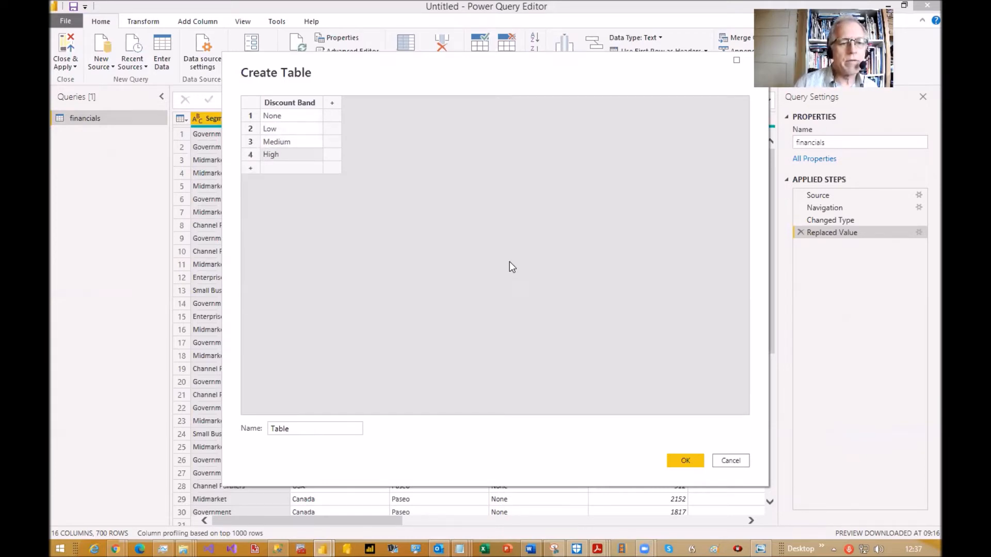
key("Up")
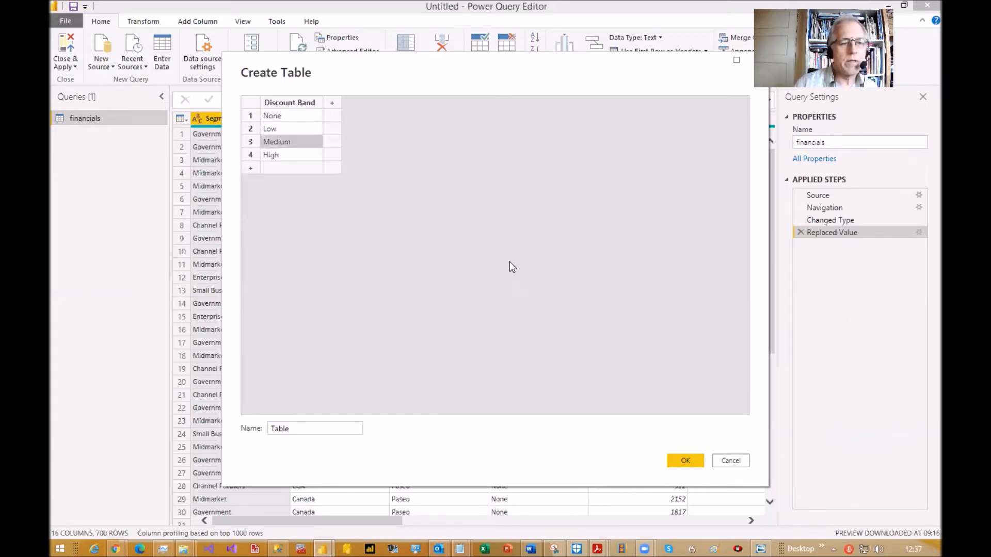
key("Down")
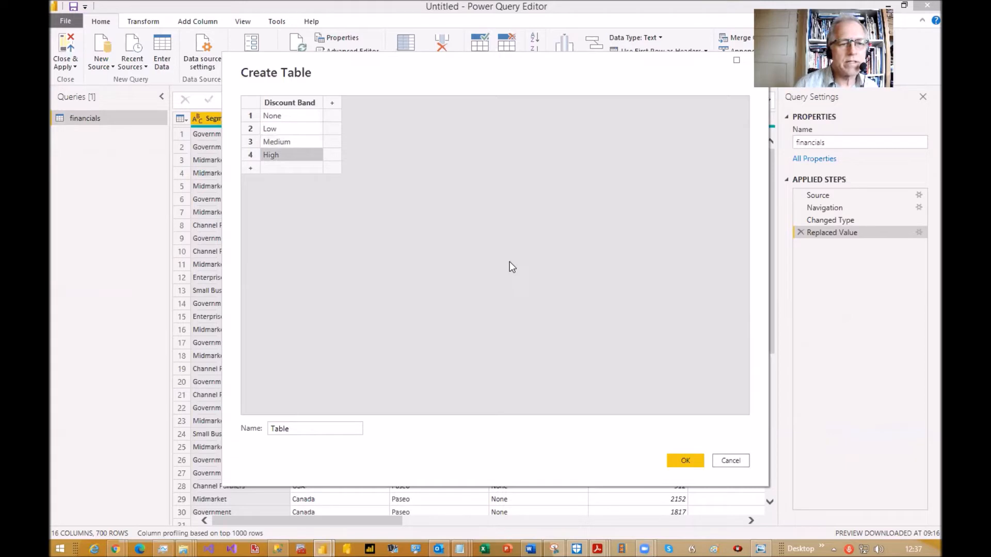
Add a second, wider column named Discount Band Sort Key to the manually entered table.
left_click(330, 102)
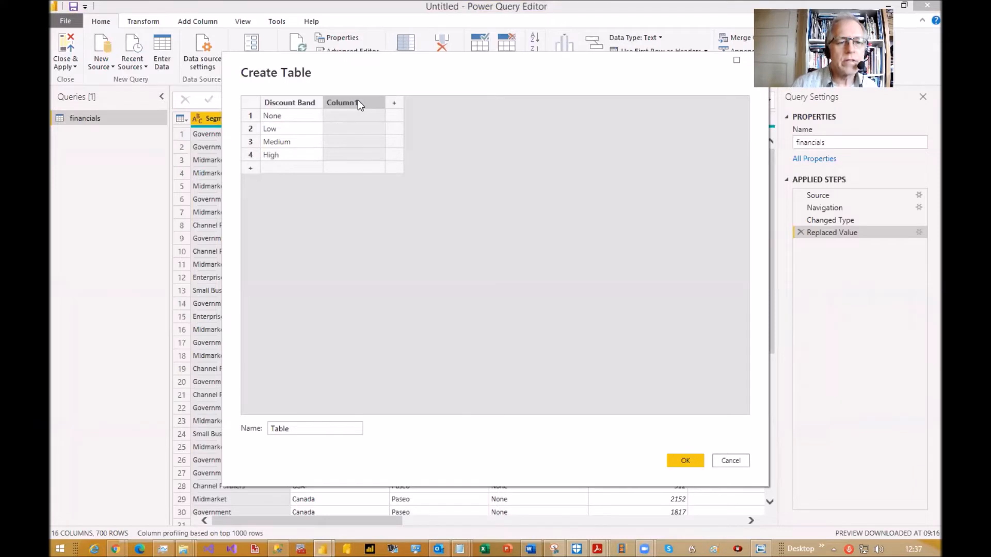
left_click_drag(385, 102, 429, 102)
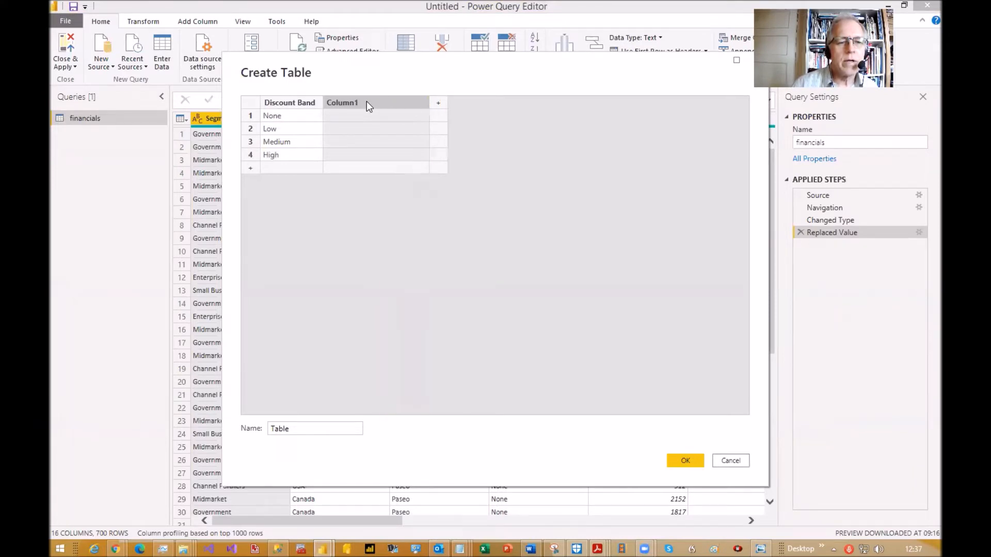
double_click(366, 103)
type("Discoun")
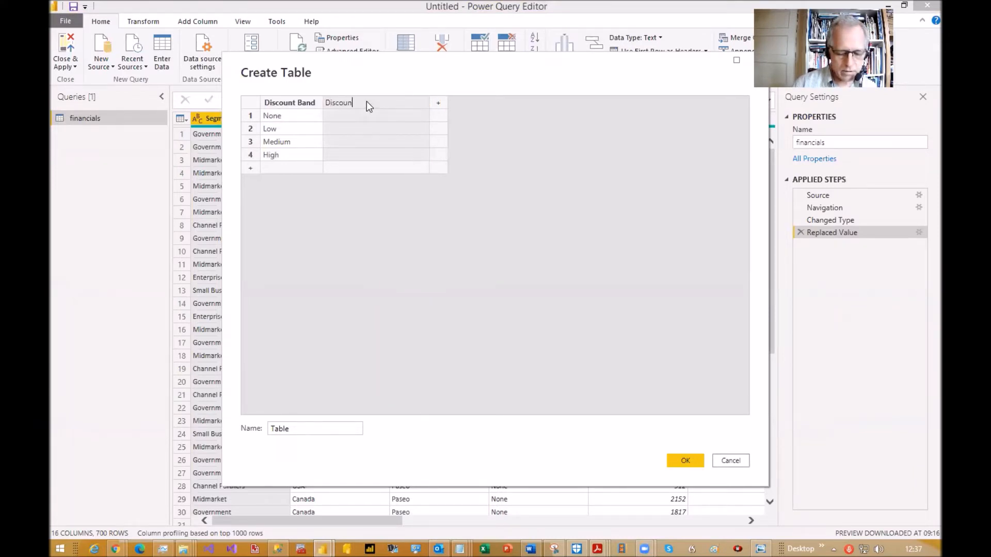
type("t Band Sort Key")
key("Return")
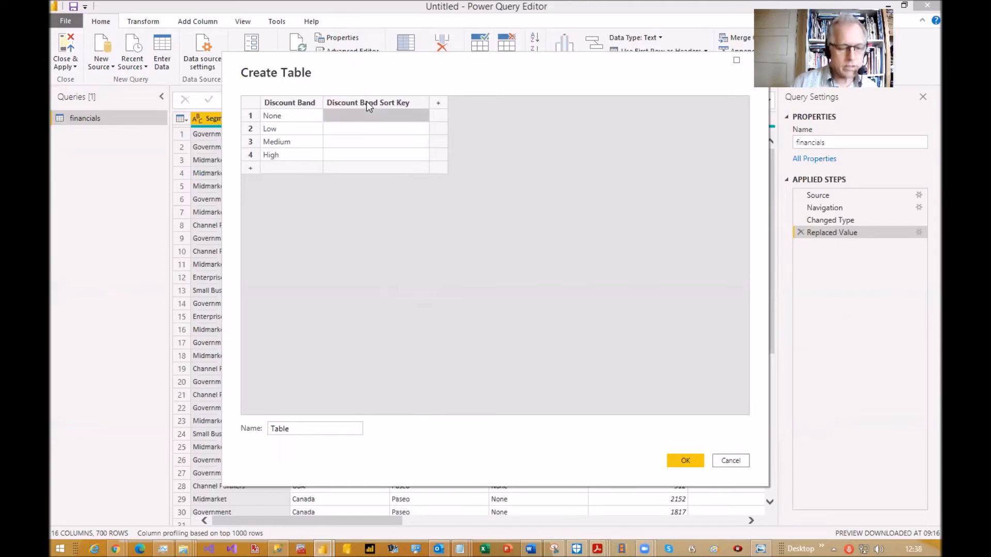
Fill the Discount Band Sort Key column with 1, 2, 3 and 4 for None, Low, Medium and High.
type("1")
key("Return")
type("2")
key("Return")
type("3")
key("Return")
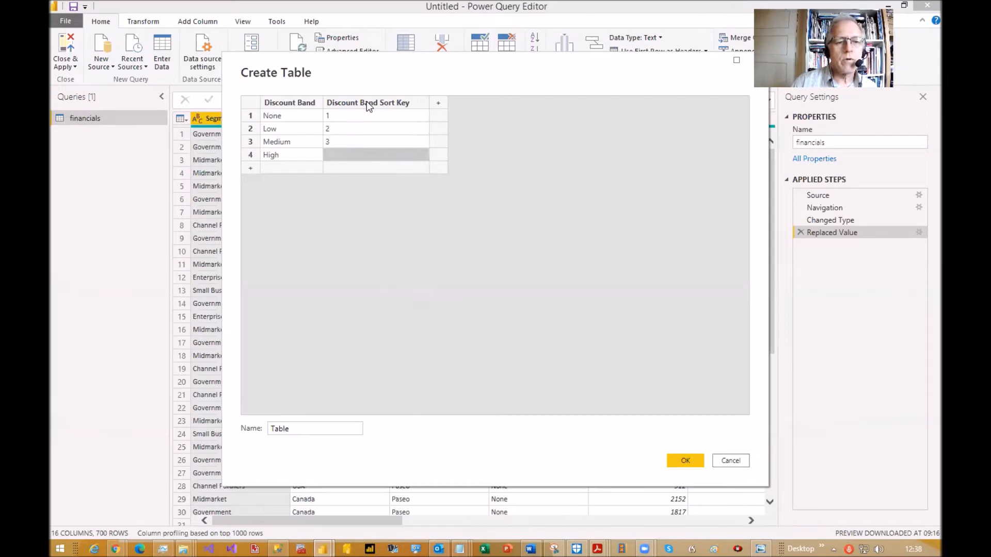
type("4")
key("Return")
key("Up")
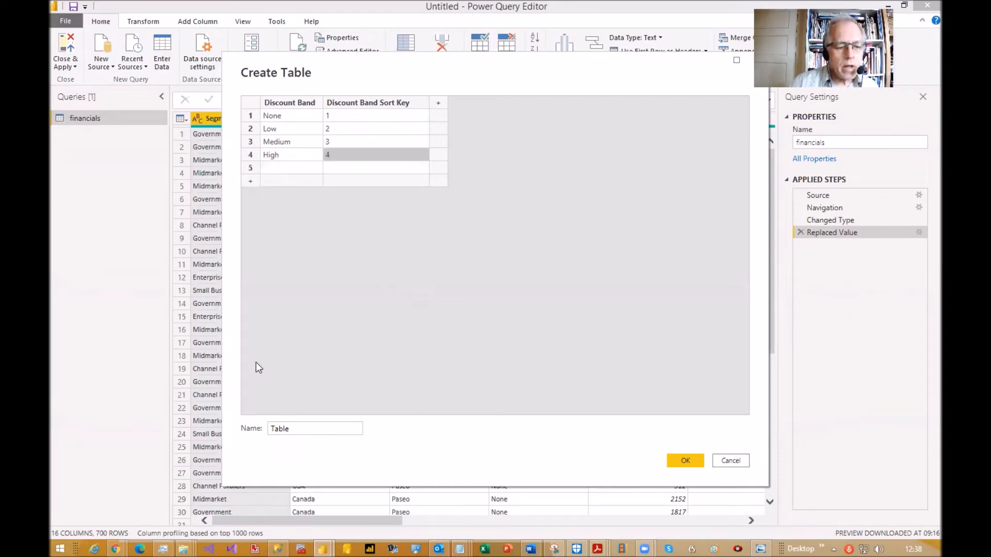
Name the new table Discount Band Sort, reusing the sort key column's heading text, and create it.
double_click(388, 103)
left_click(389, 103)
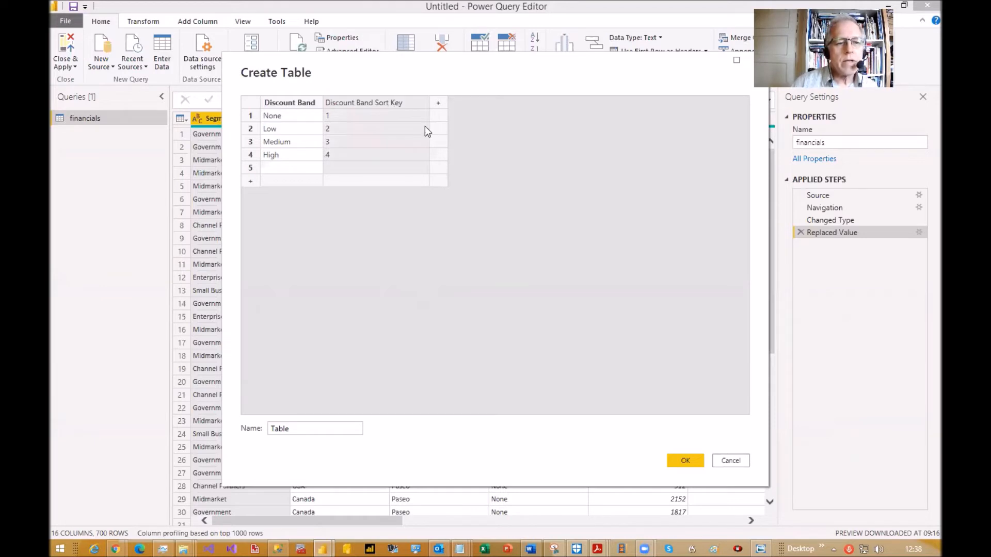
key("shift+Home")
key("ctrl+c")
key("Escape")
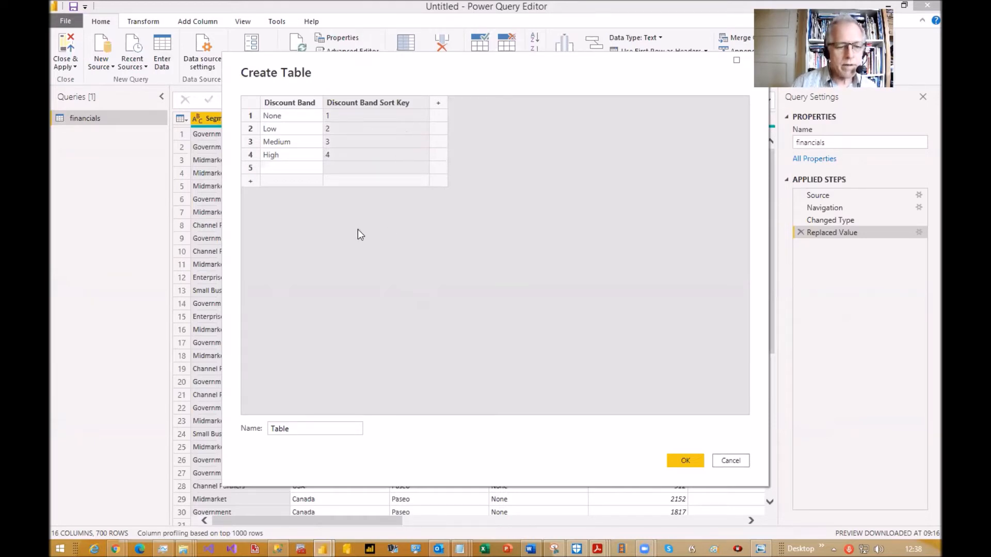
double_click(312, 428)
key("ctrl+v")
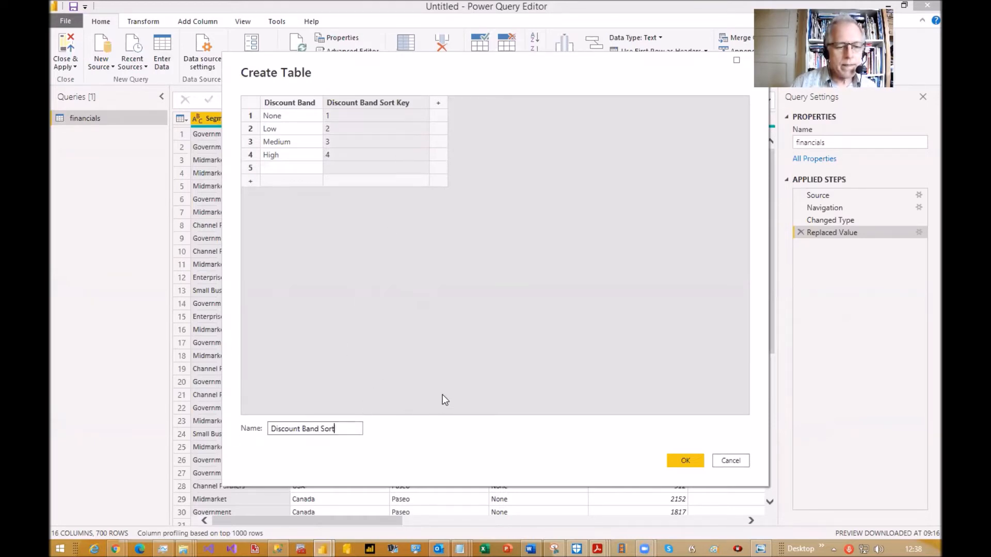
left_click(685, 460)
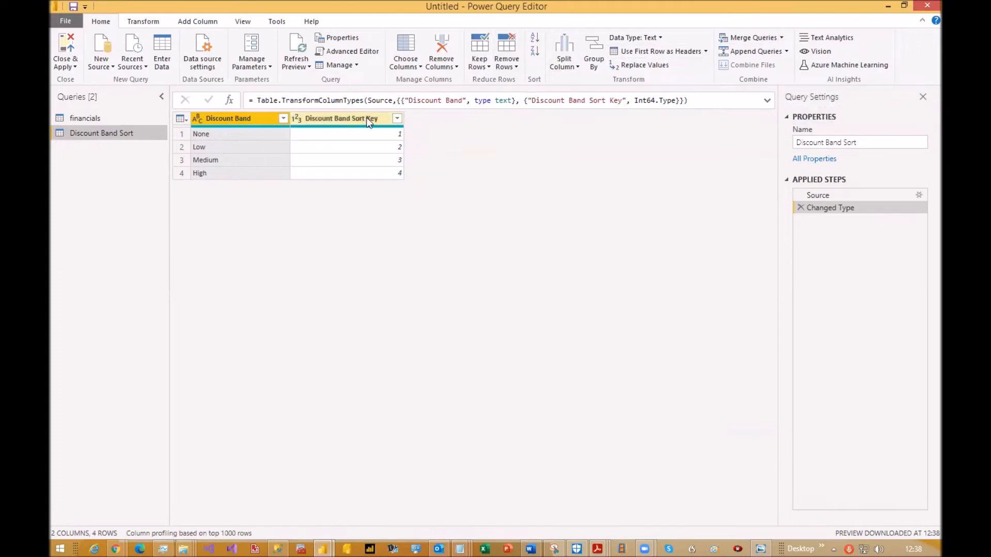
Merge the Discount Band Sort table into the financials query, matching the Discount Band columns with a Left Outer join.
left_click(95, 119)
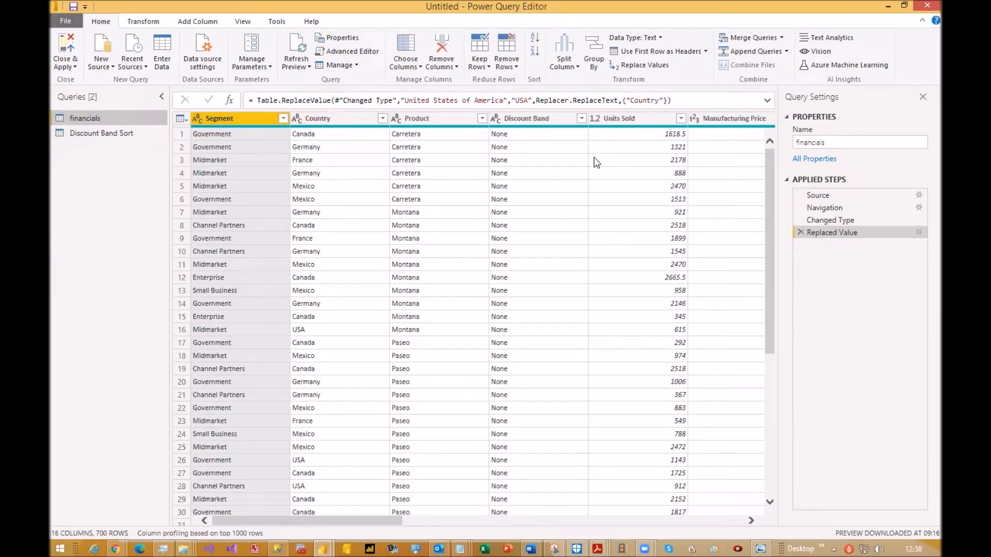
left_click(782, 39)
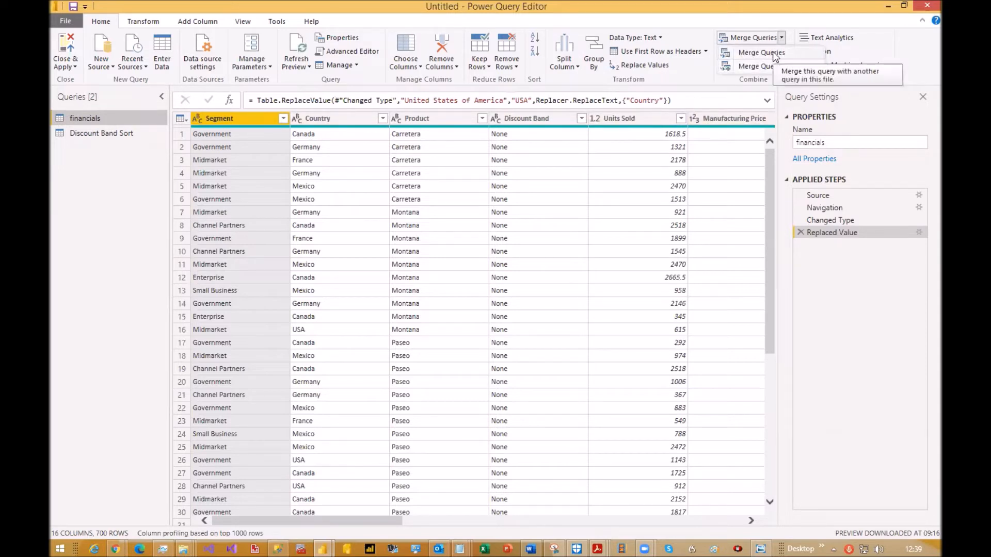
left_click(773, 54)
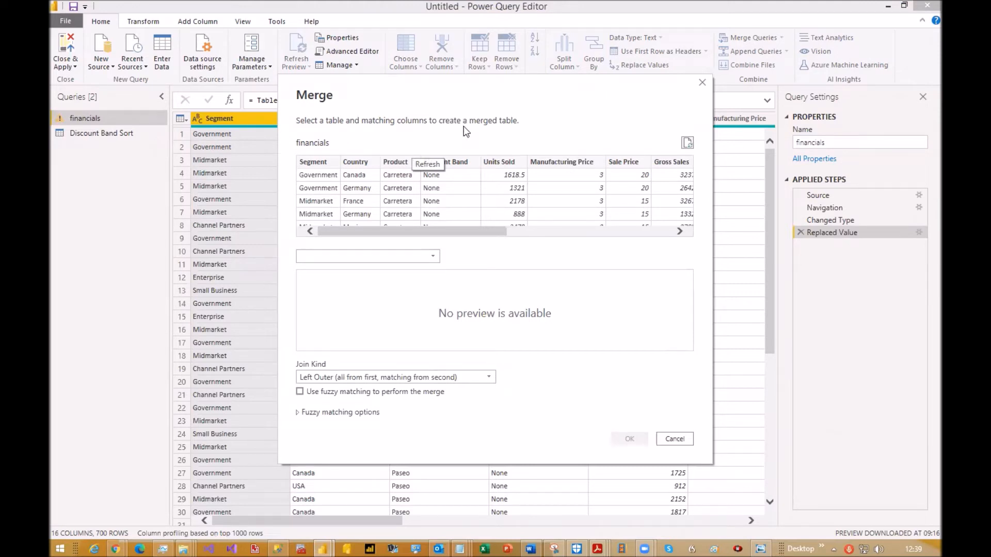
left_click(434, 262)
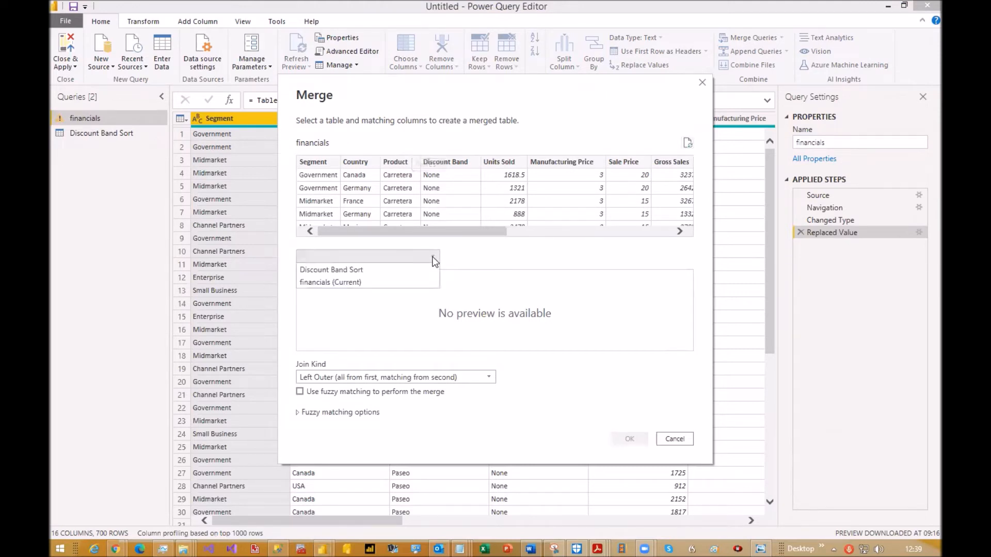
left_click(360, 270)
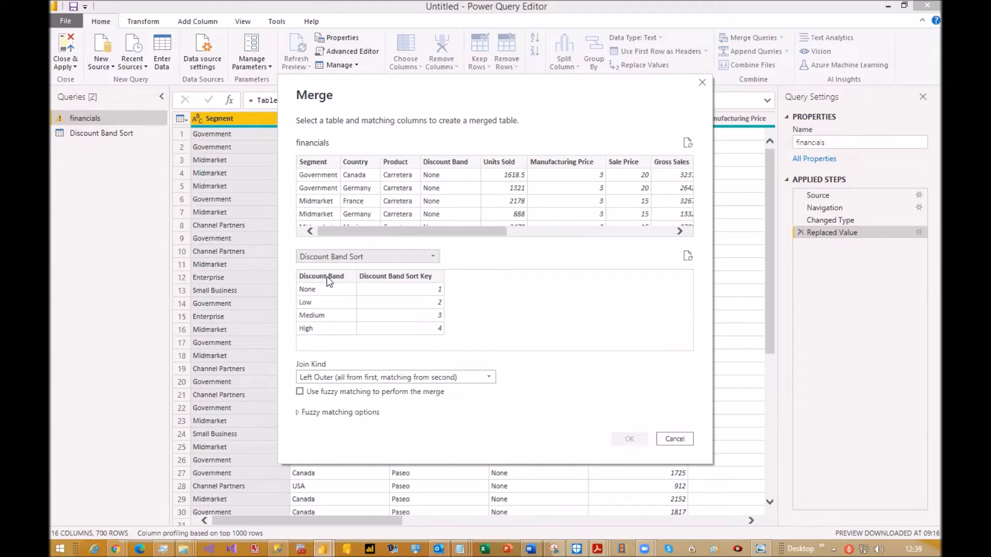
left_click(455, 164)
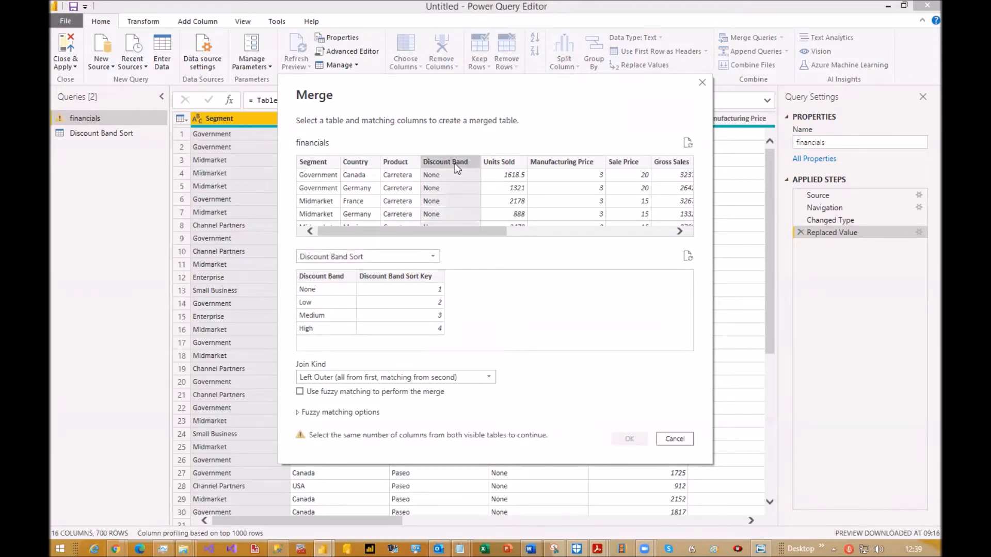
left_click(333, 277)
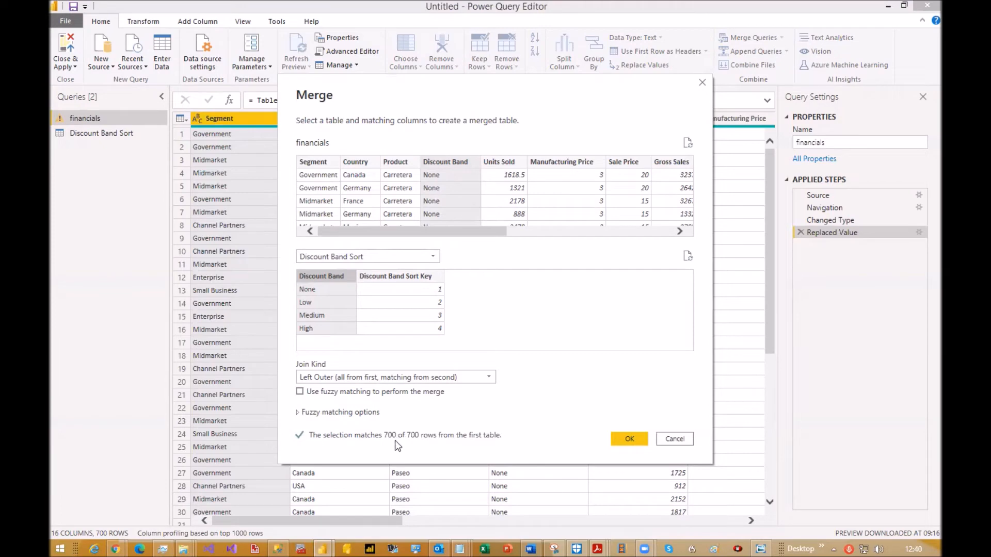
left_click(629, 439)
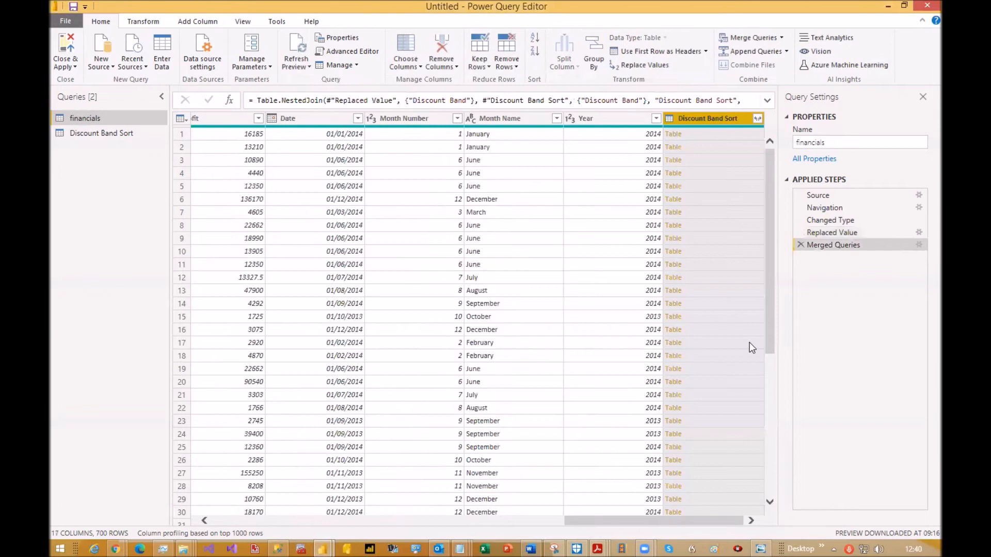
Expand the merged Discount Band Sort column to only Discount Band Sort Key, without the original column name as prefix.
left_click(720, 162)
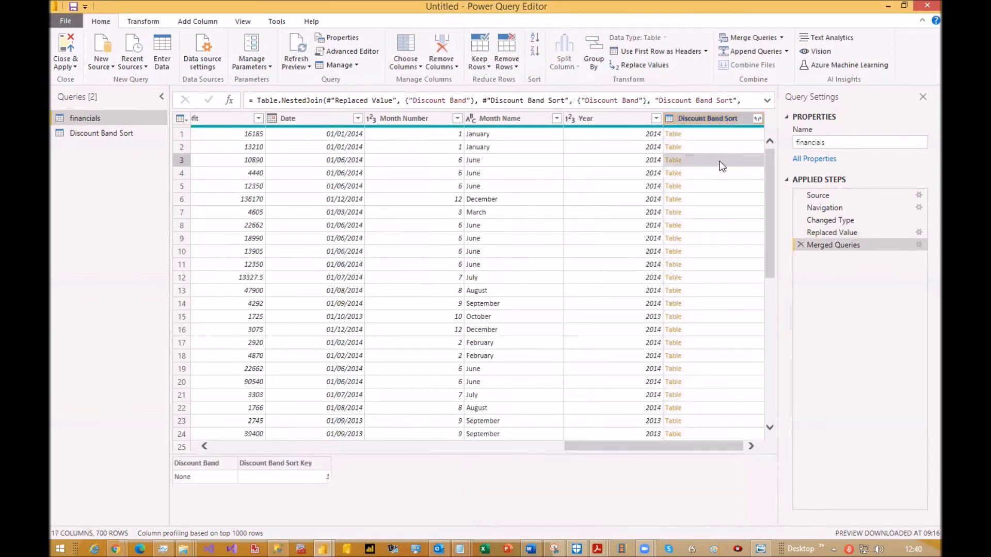
left_click(757, 118)
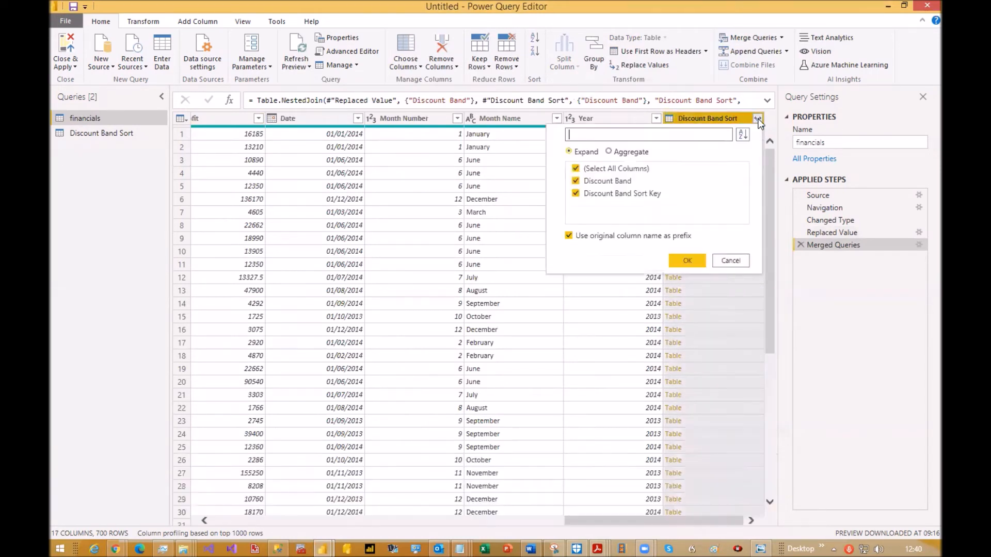
left_click(574, 169)
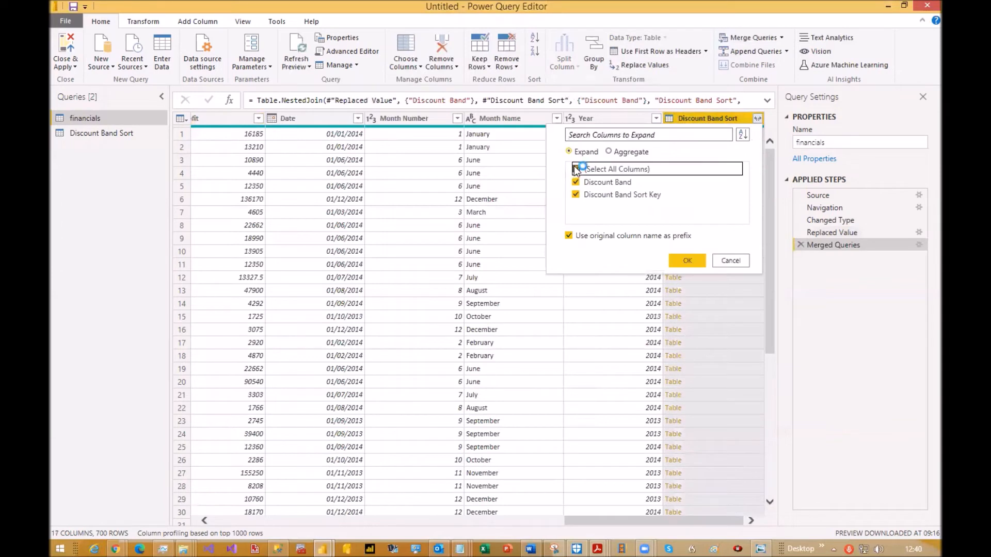
left_click(575, 194)
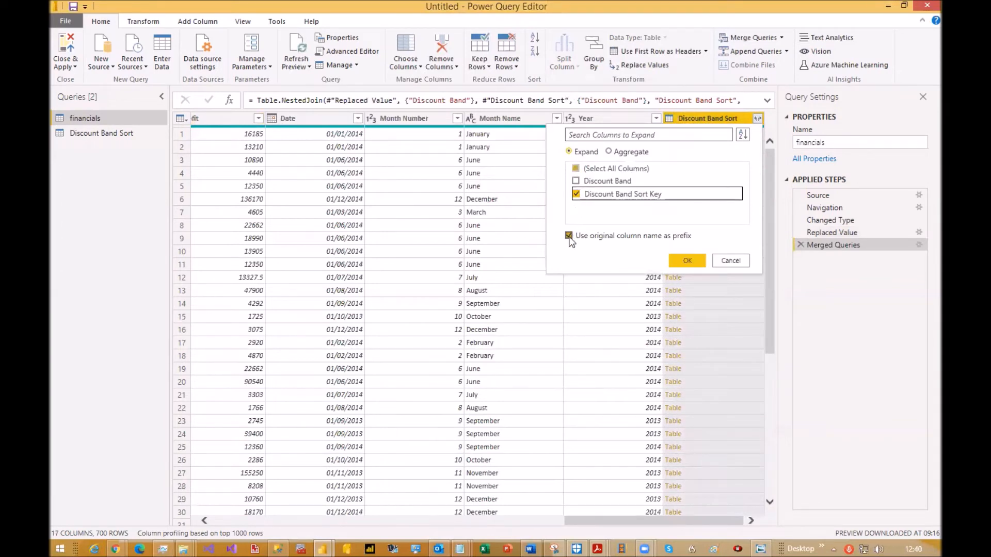
left_click(568, 236)
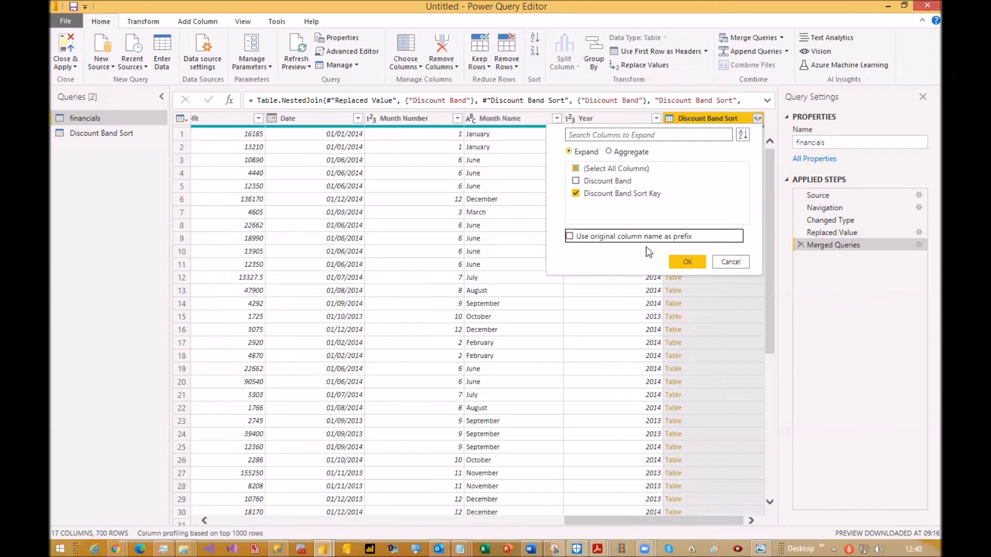
left_click(687, 262)
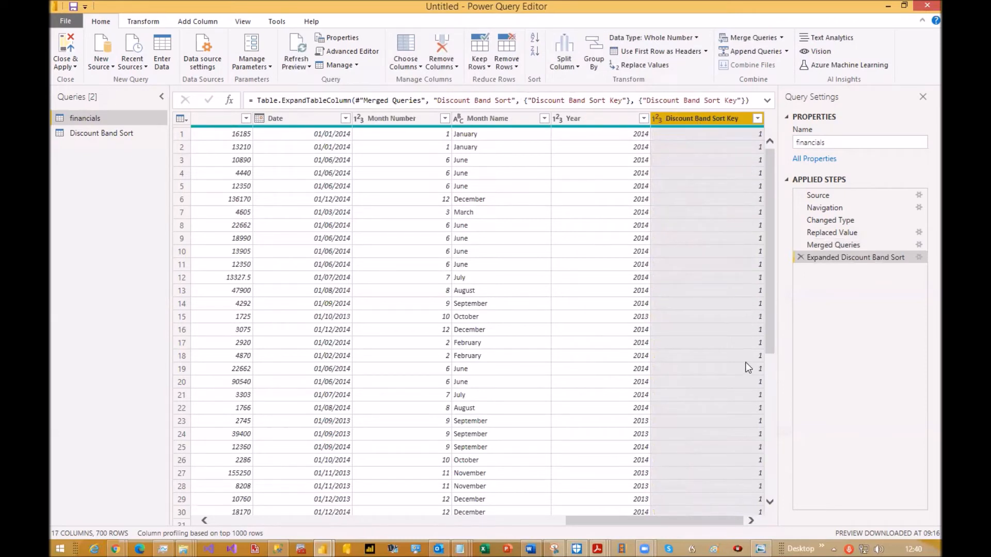
Inspect the full records of rows 2 and 79 to compare each Discount Band with its sort key.
left_click(182, 148)
left_click_drag(338, 456, 341, 246)
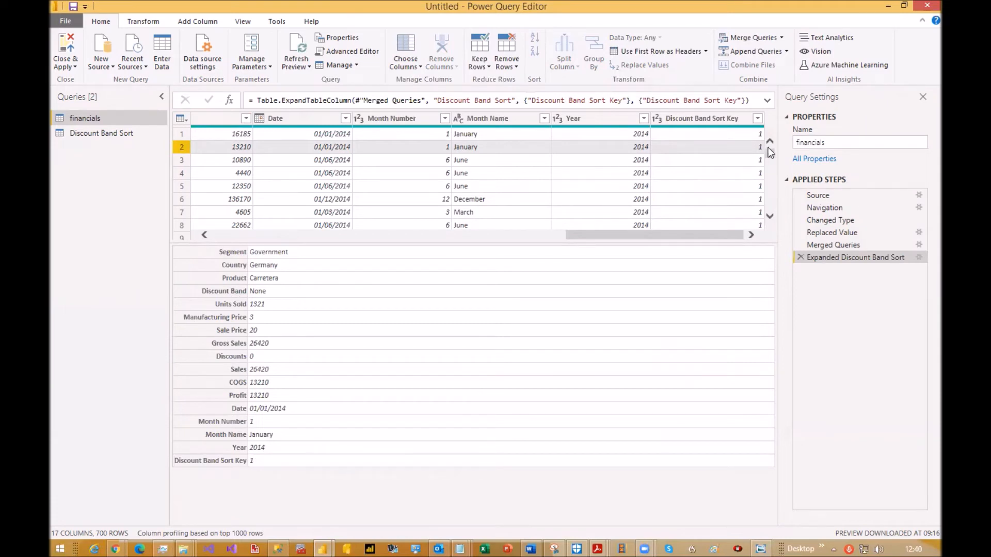
scroll(768, 170, "down", 14)
scroll(769, 198, "down", 12)
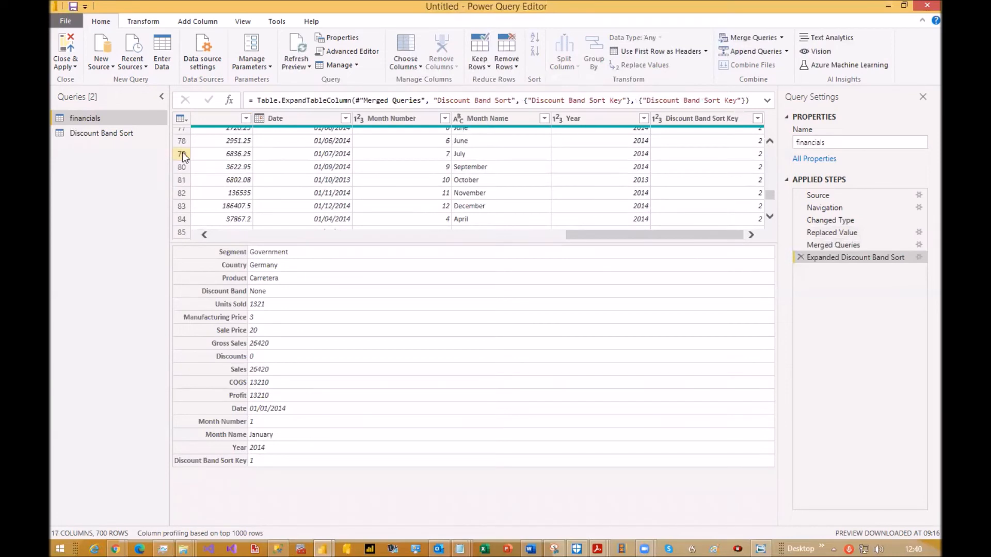
left_click(183, 154)
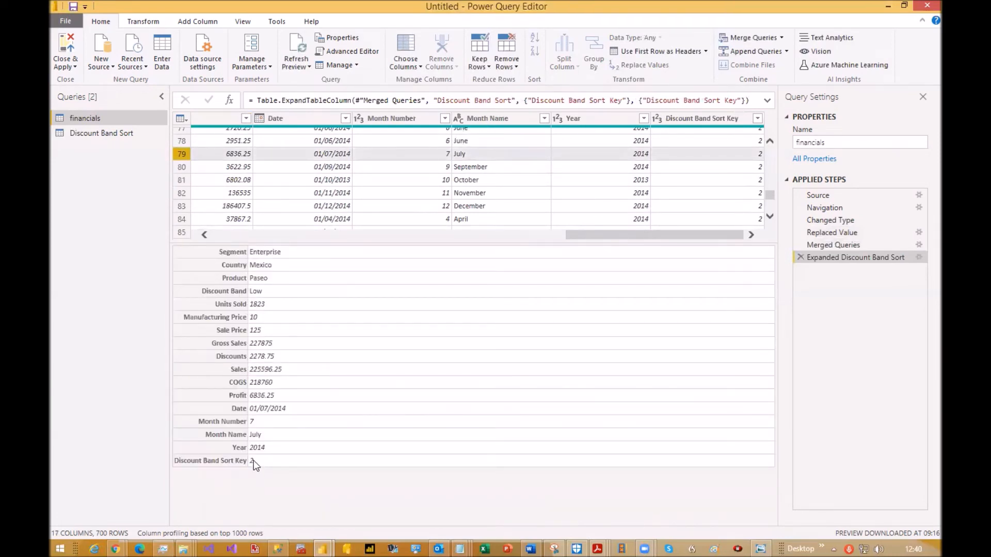
Close Power Query Editor with its changes applied, and place the month table, made narrower, farther from the chart.
left_click(68, 42)
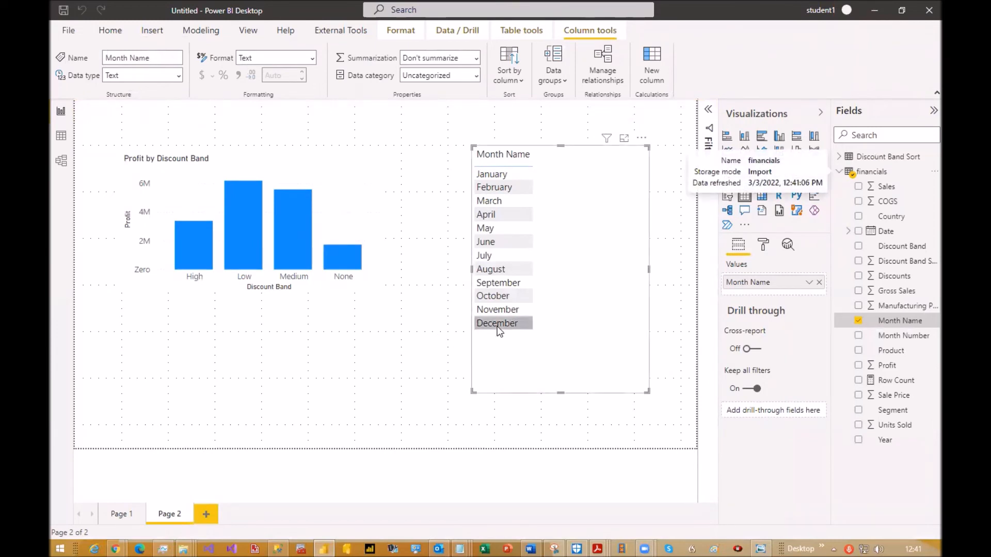
mouse_move(649, 269)
left_mouse_down()
mouse_move(567, 286)
mouse_move(655, 285)
left_mouse_up()
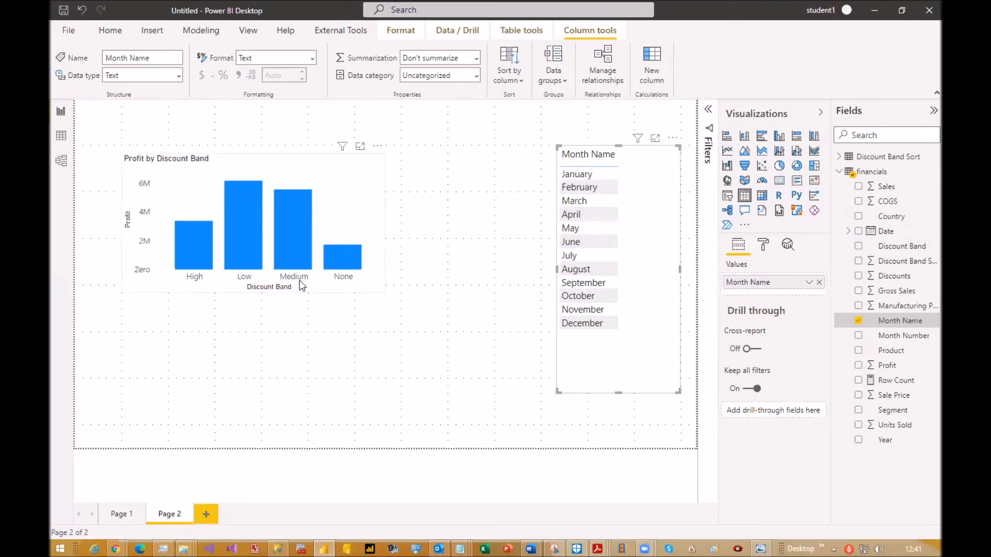
Set the Discount Band column in financials to sort by Discount Band Sort Key.
left_click(901, 246)
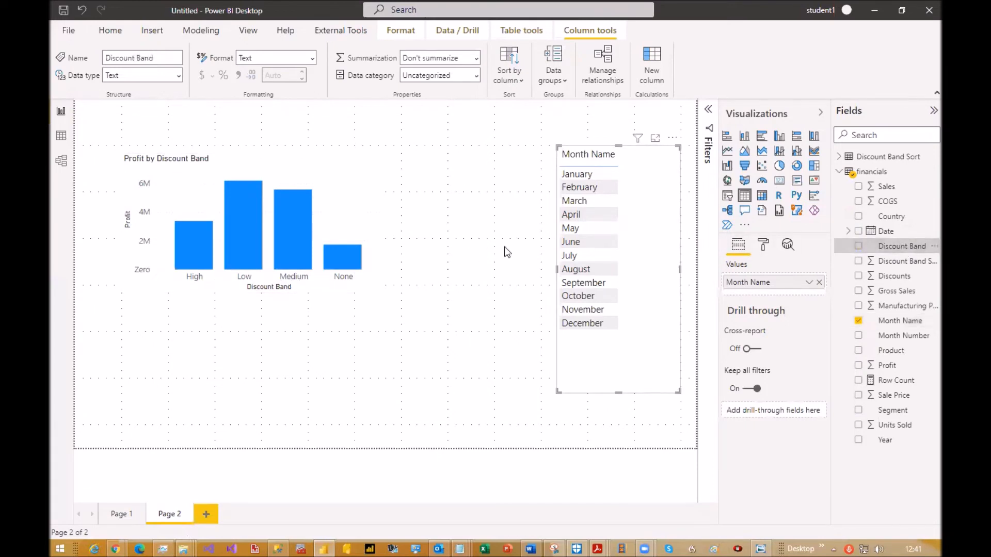
left_click(521, 83)
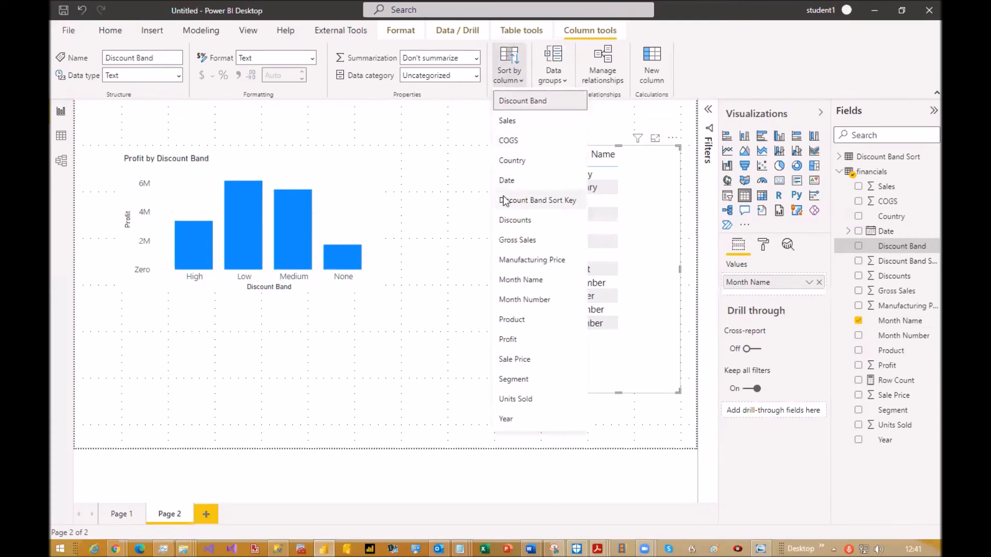
left_click(555, 200)
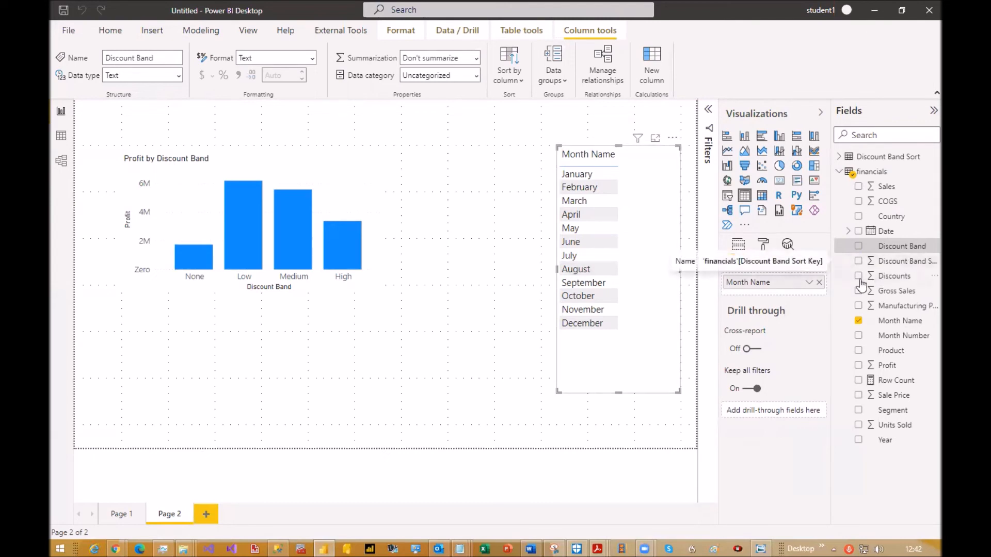
Widen the field list to fit the full names and hide the Discount Band Sort Key column in financials.
left_click_drag(832, 294, 806, 298)
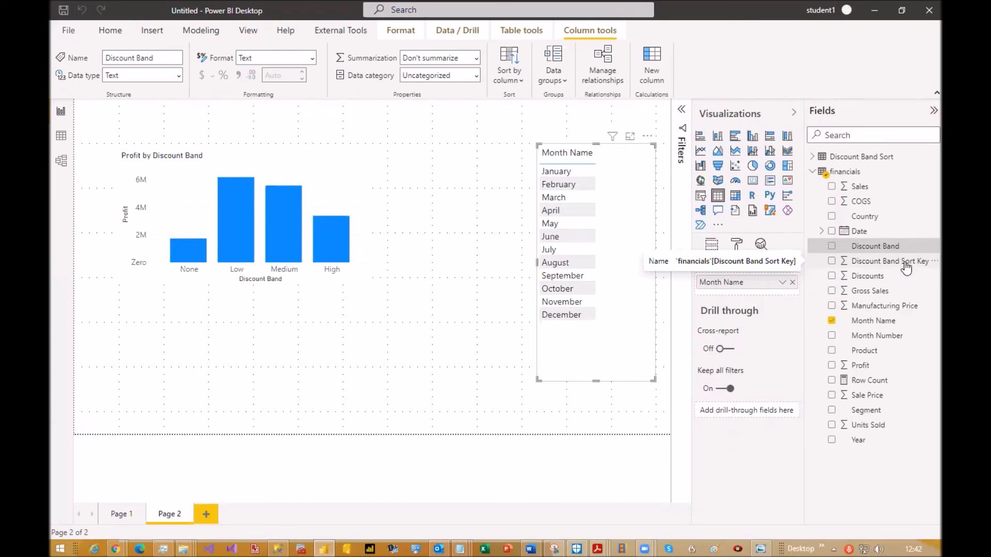
left_click(901, 265)
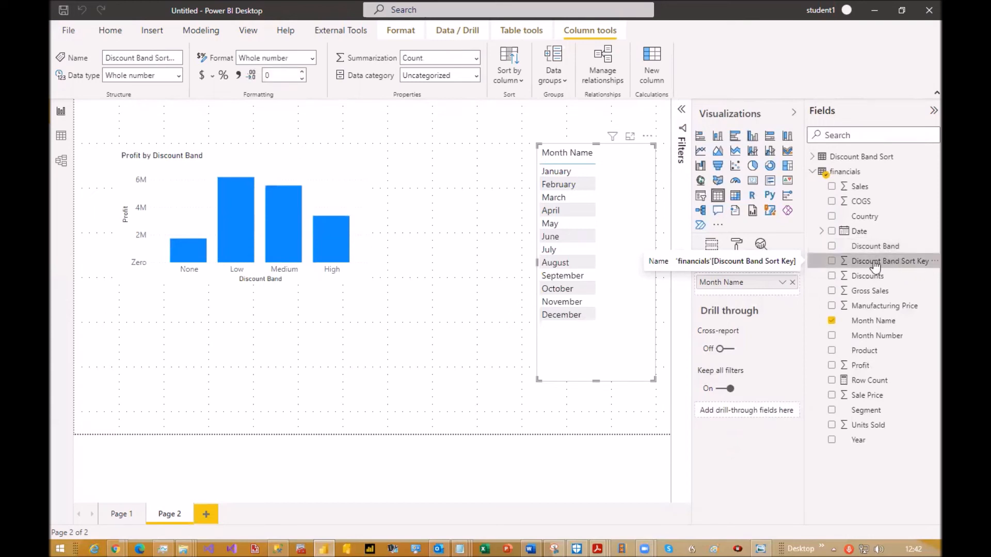
right_click(875, 265)
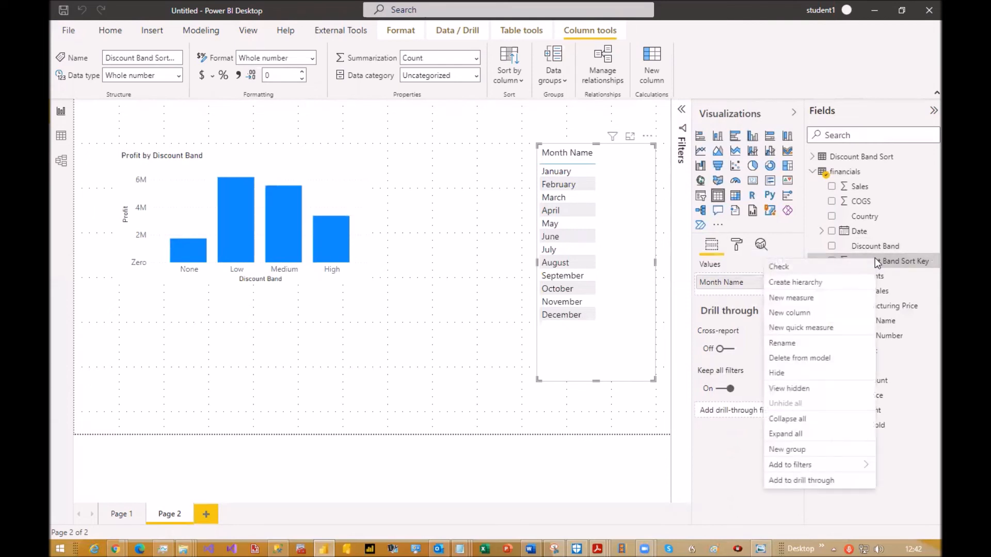
left_click(792, 371)
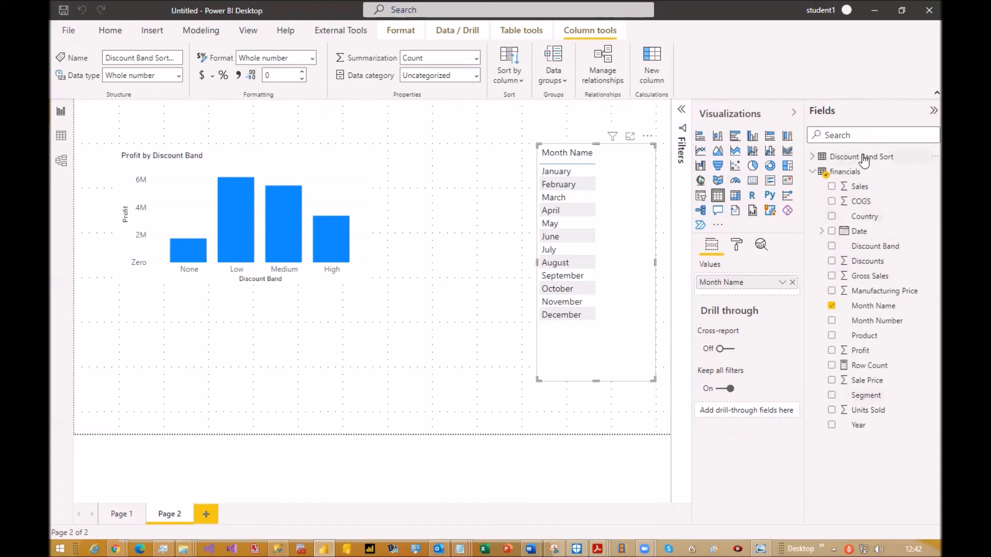
Check the columns of the Discount Band Sort table and delete that table from the model.
left_click(813, 157)
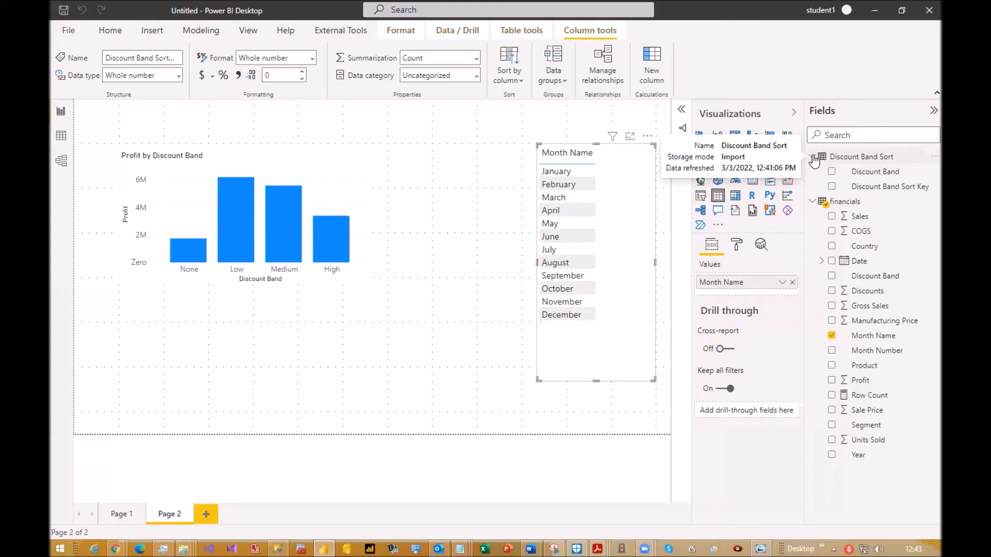
left_click(813, 158)
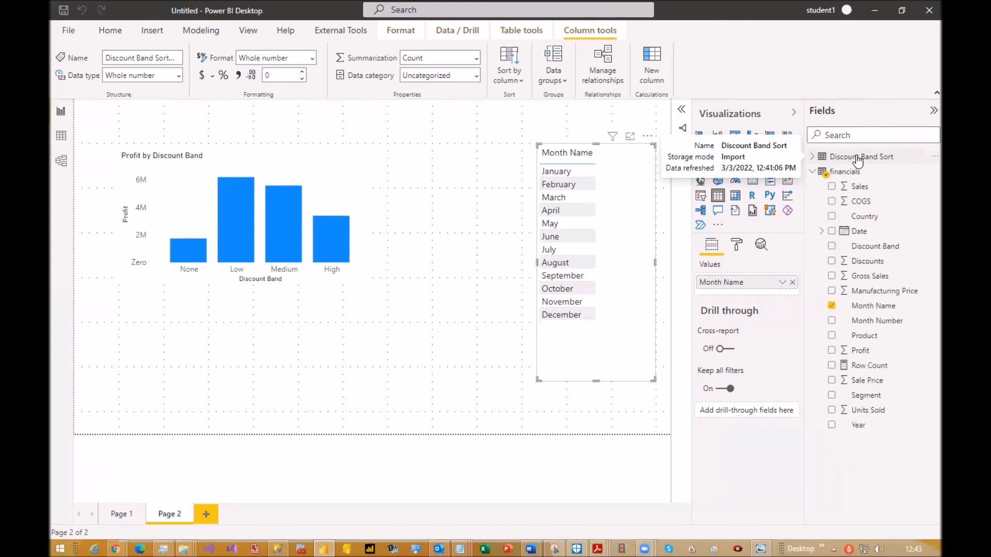
right_click(850, 155)
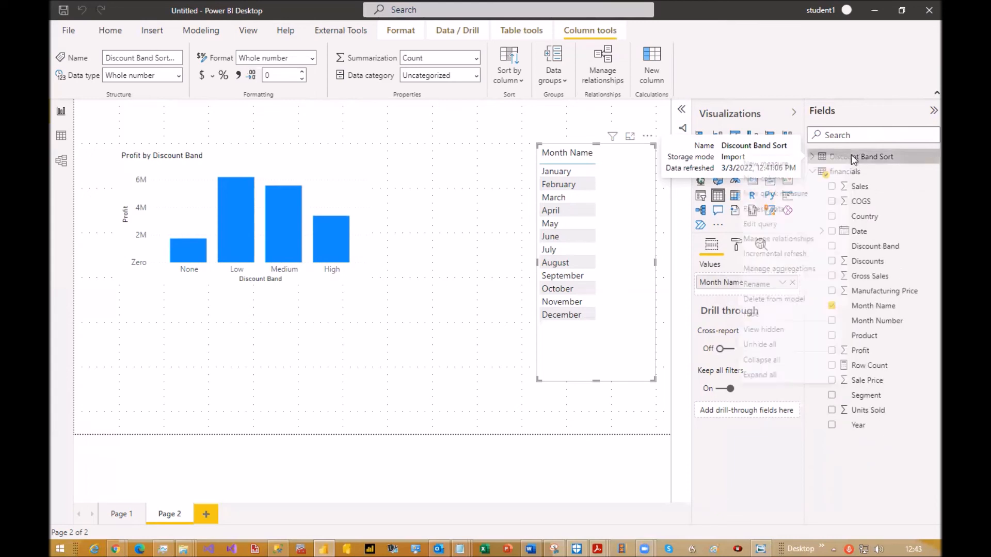
left_click(794, 301)
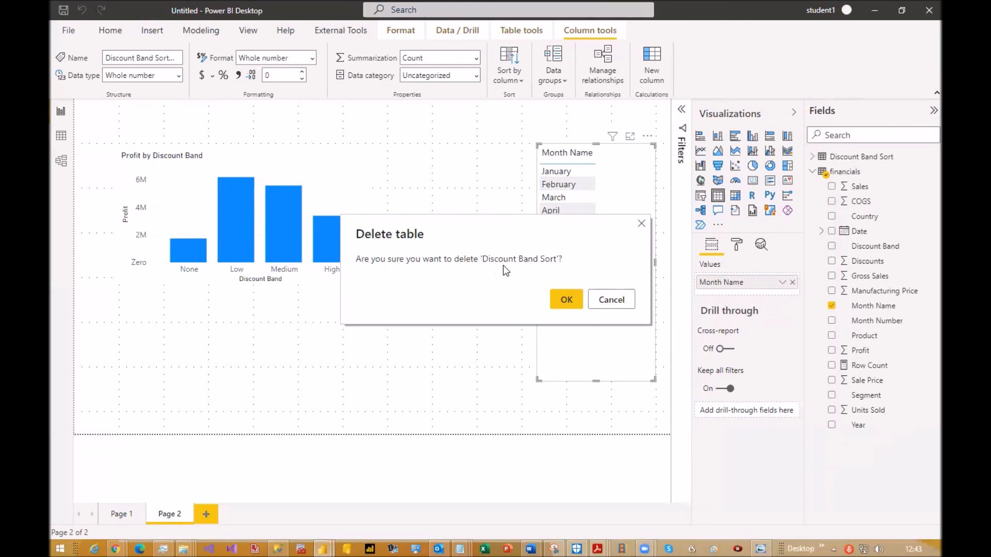
left_click(557, 298)
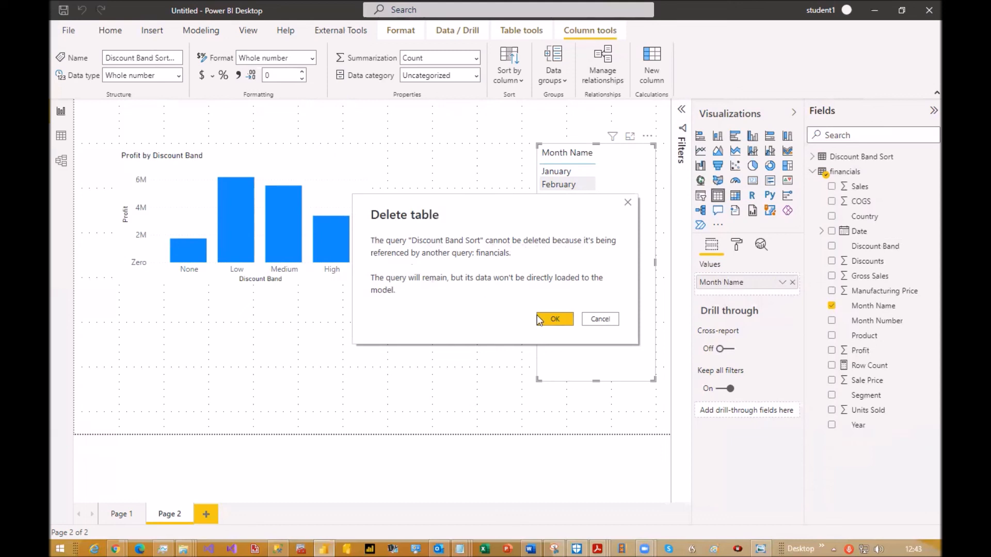
left_click(552, 317)
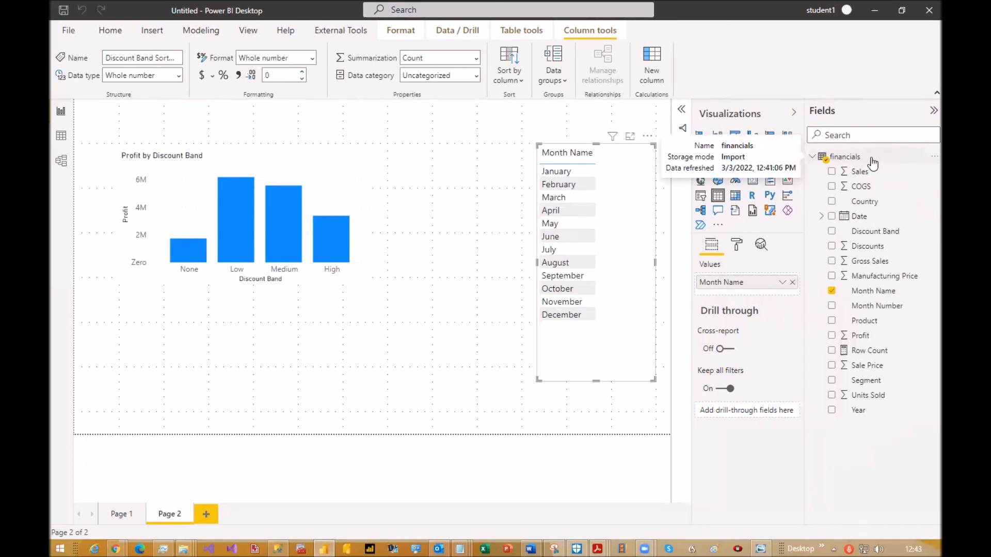
Open the financials query in Power Query Editor and compare the load options of Discount Band Sort and financials.
left_click(872, 163)
right_click(871, 163)
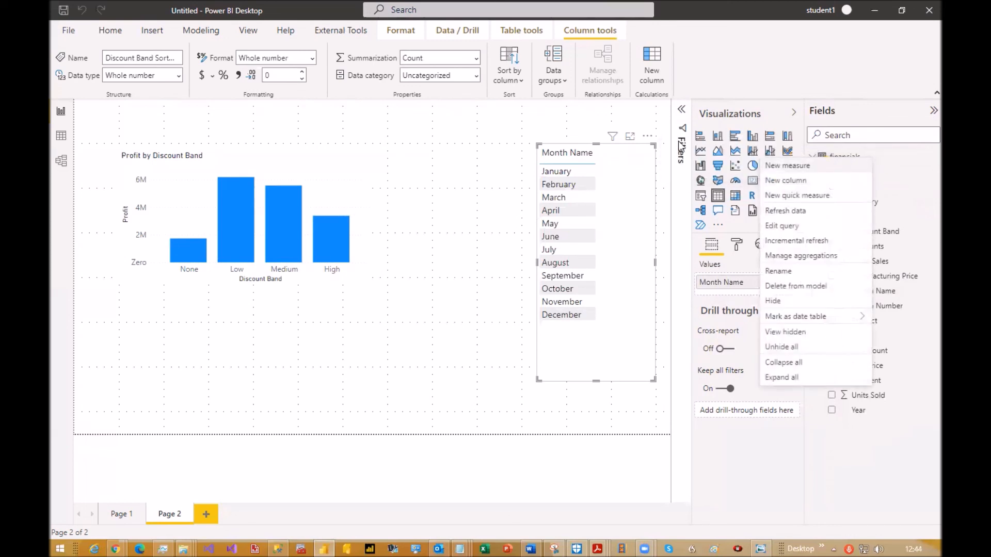
left_click(803, 227)
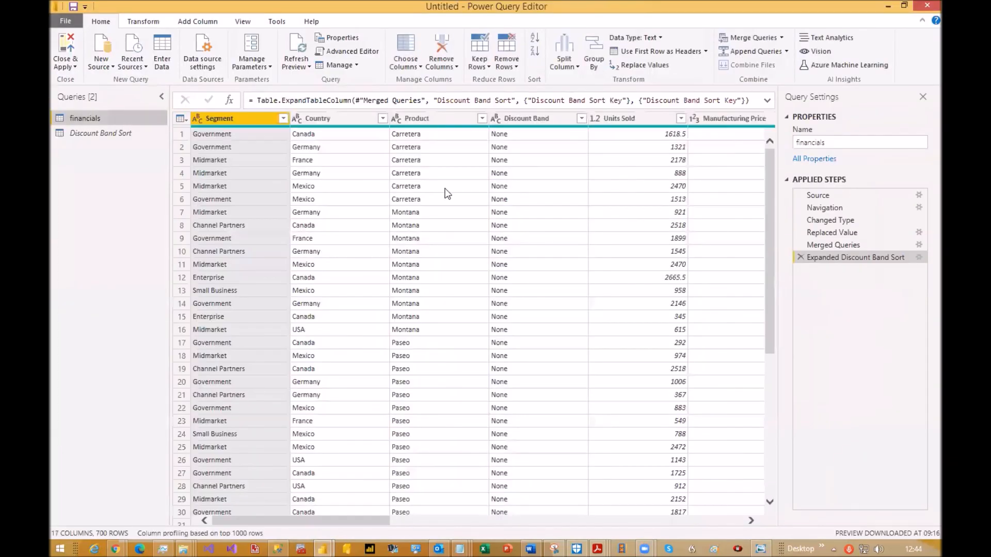
left_click(97, 134)
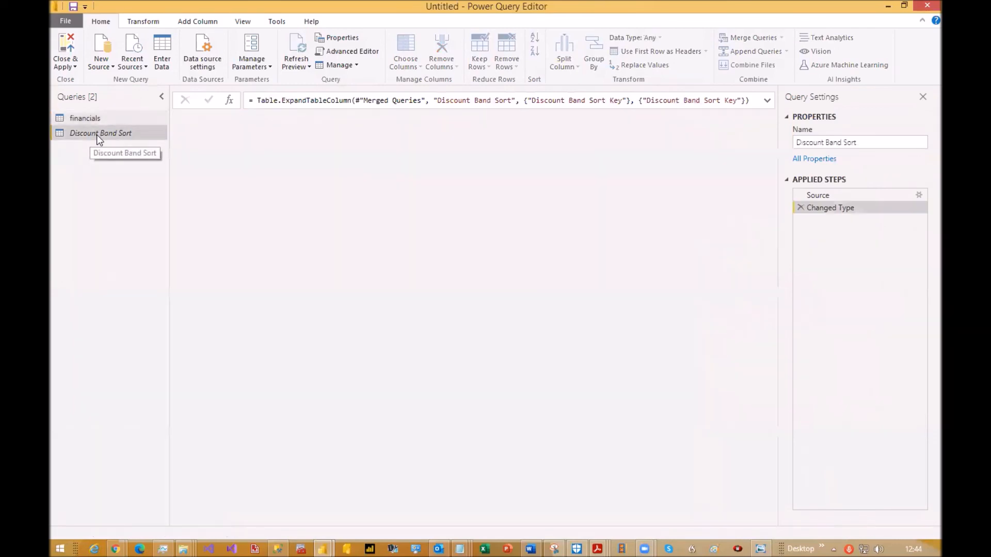
right_click(98, 135)
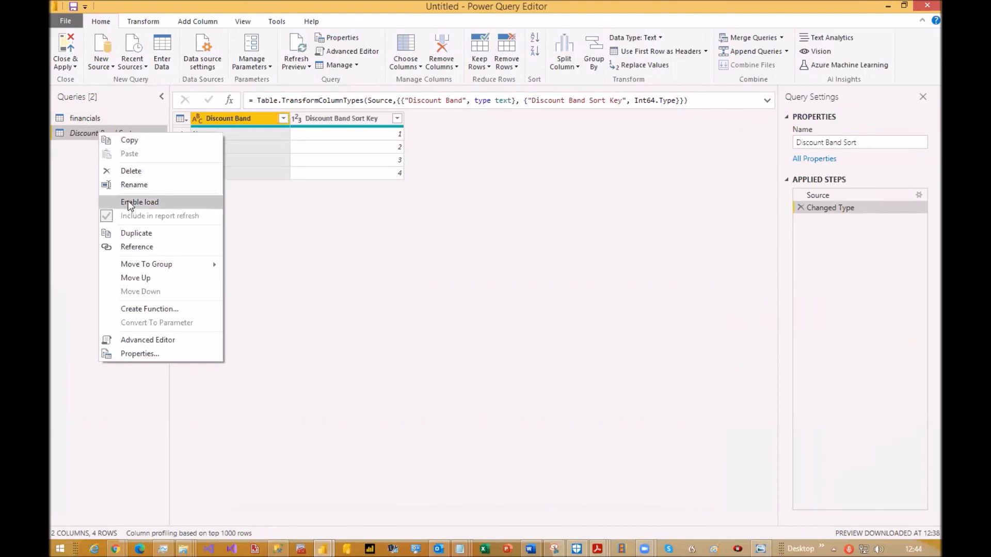
left_click(95, 120)
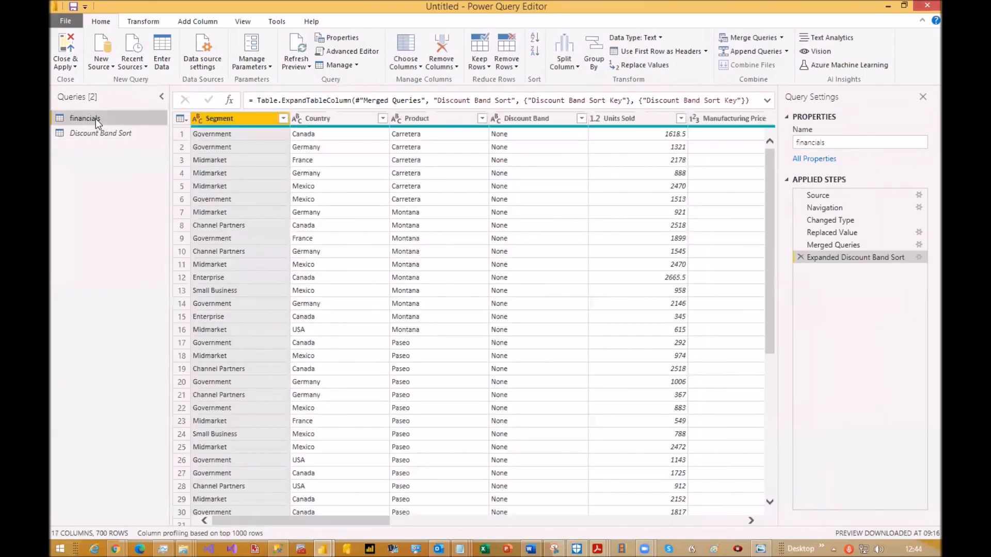
right_click(95, 119)
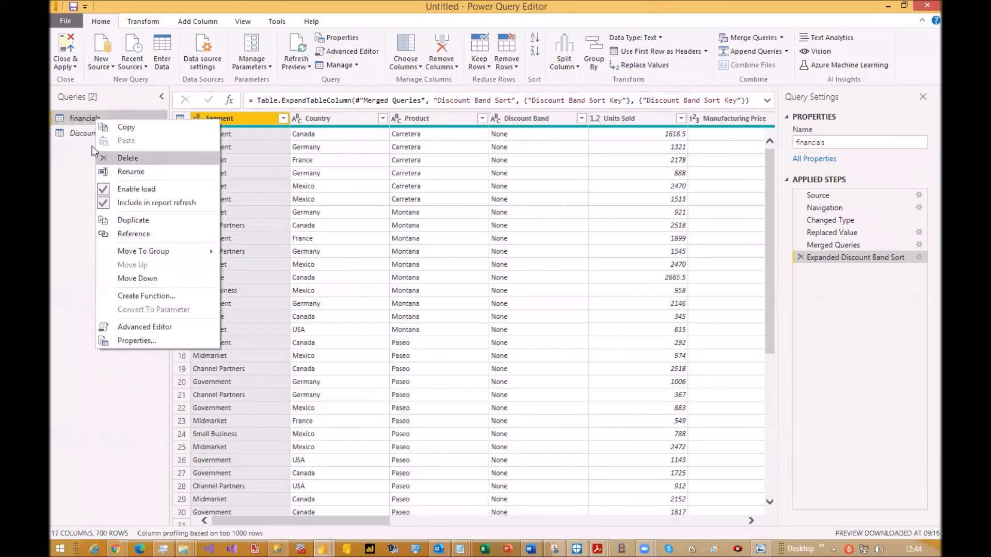
Enable loading for the Discount Band Sort query and disable it again.
left_click(87, 131)
right_click(87, 131)
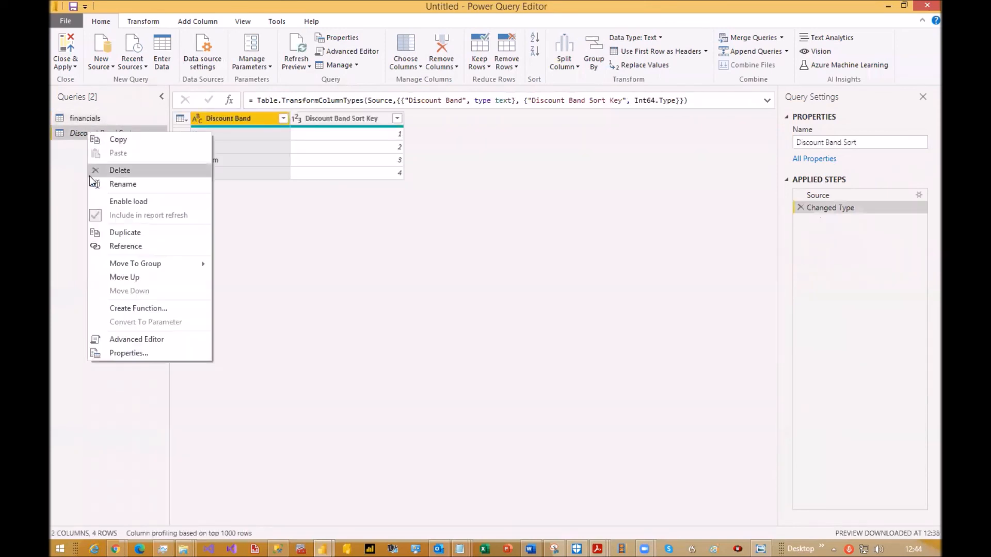
left_click(95, 201)
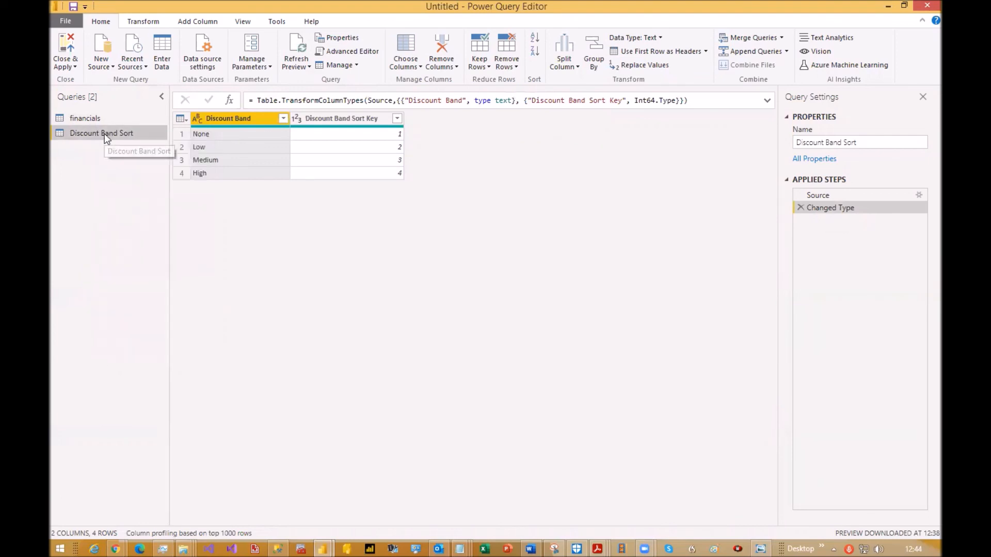
right_click(104, 133)
left_click(111, 205)
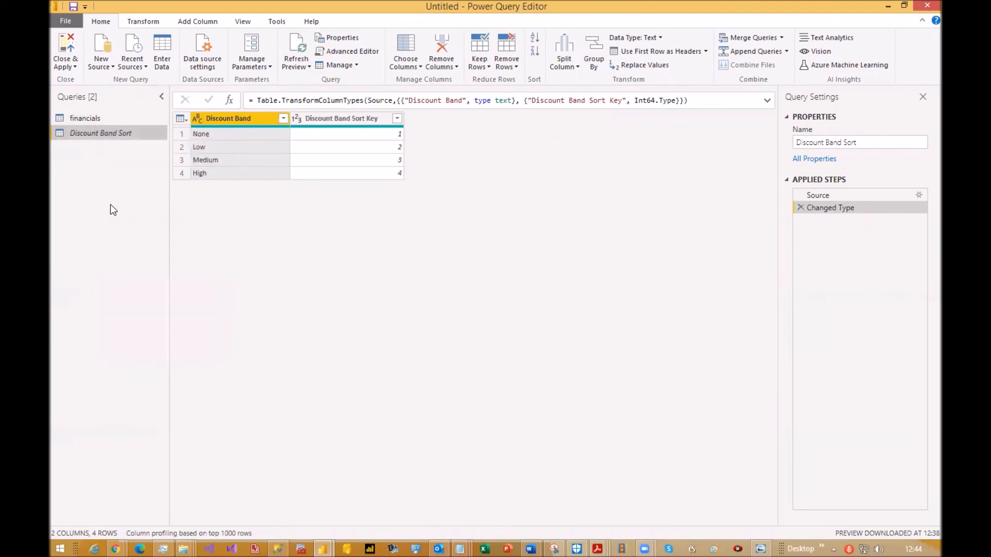